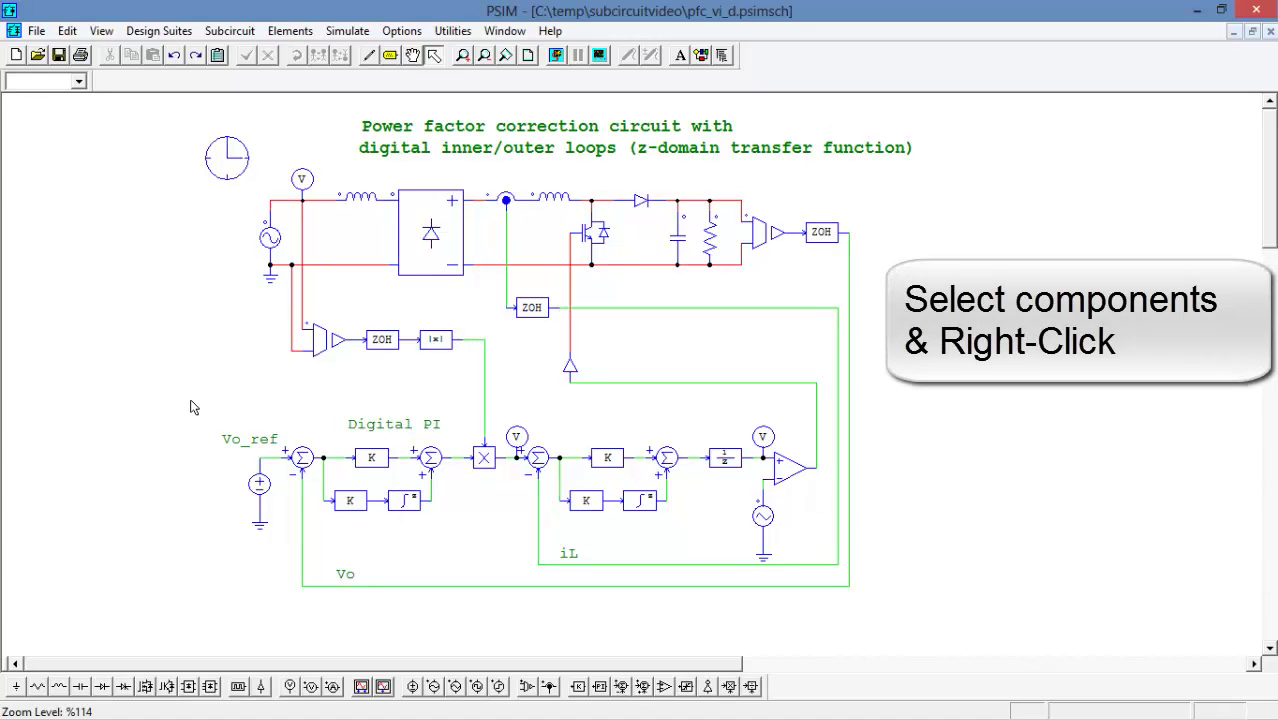
# - Select the lower digital PI control section and convert it with Create Subcircuit
pyautogui.moveTo(230, 437); pyautogui.dragTo(922, 623)
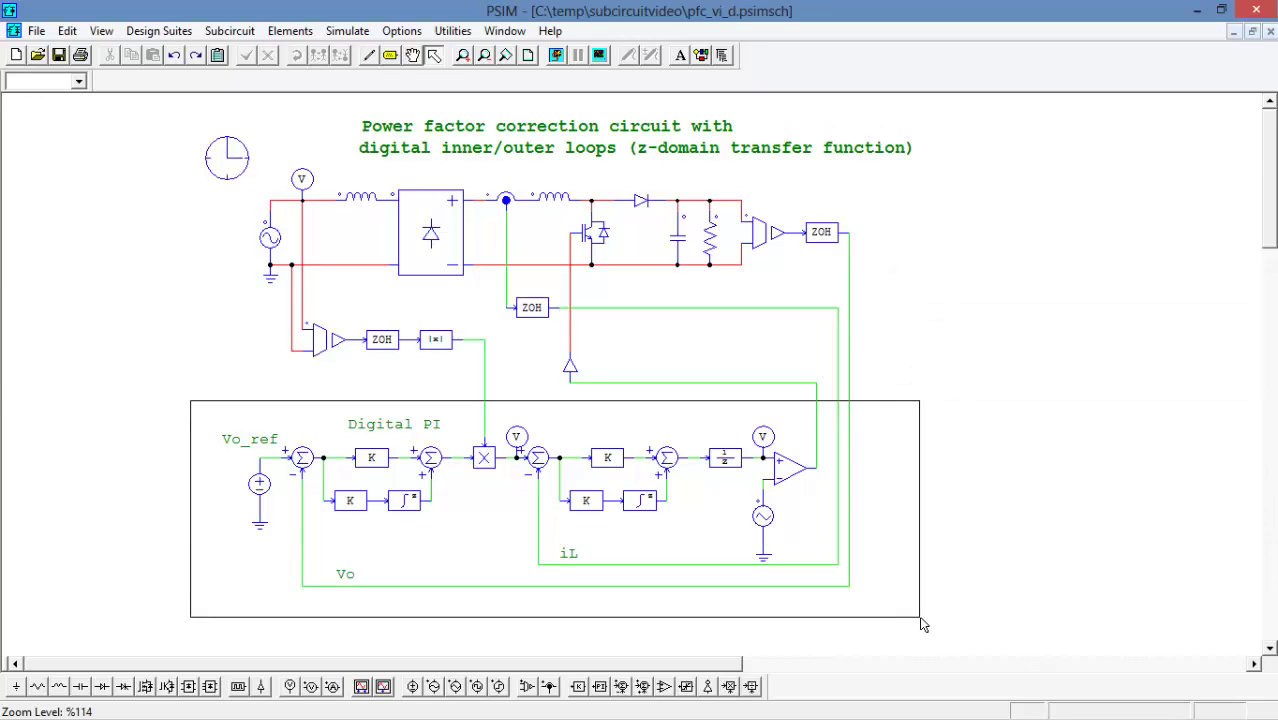
pyautogui.moveTo(923, 625); pyautogui.dragTo(922, 624)
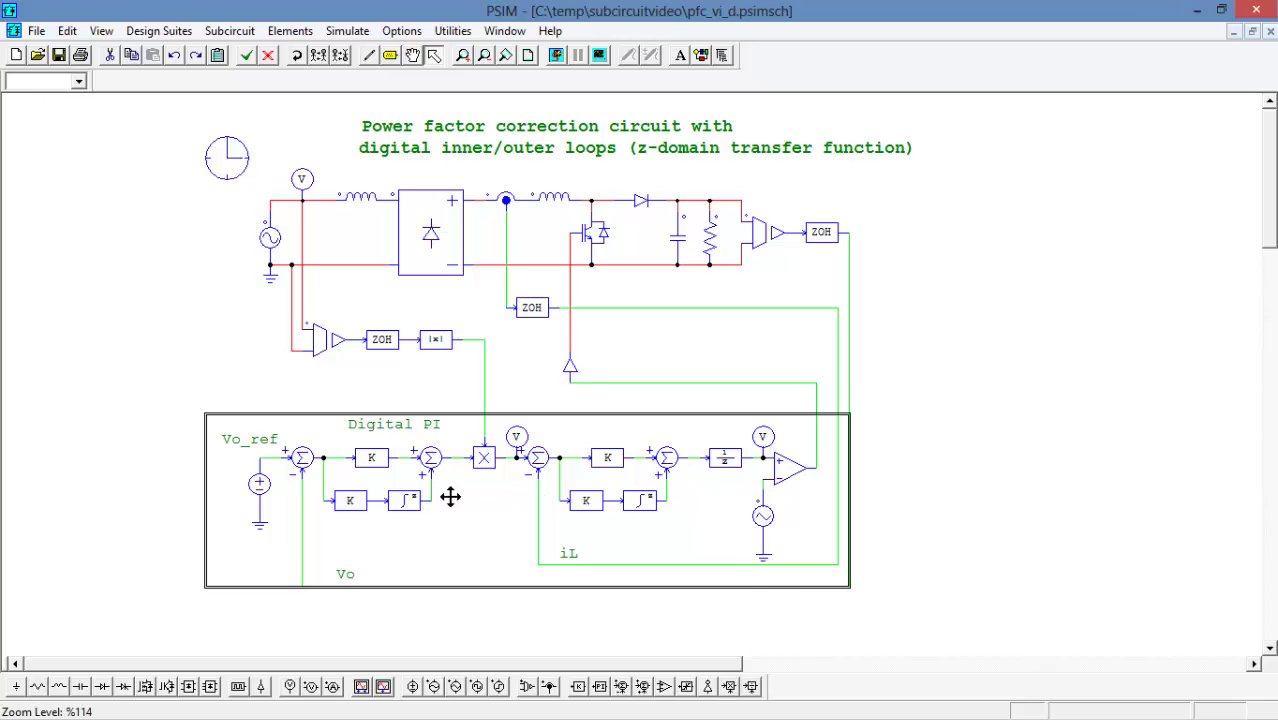
pyautogui.rightClick(451, 498)
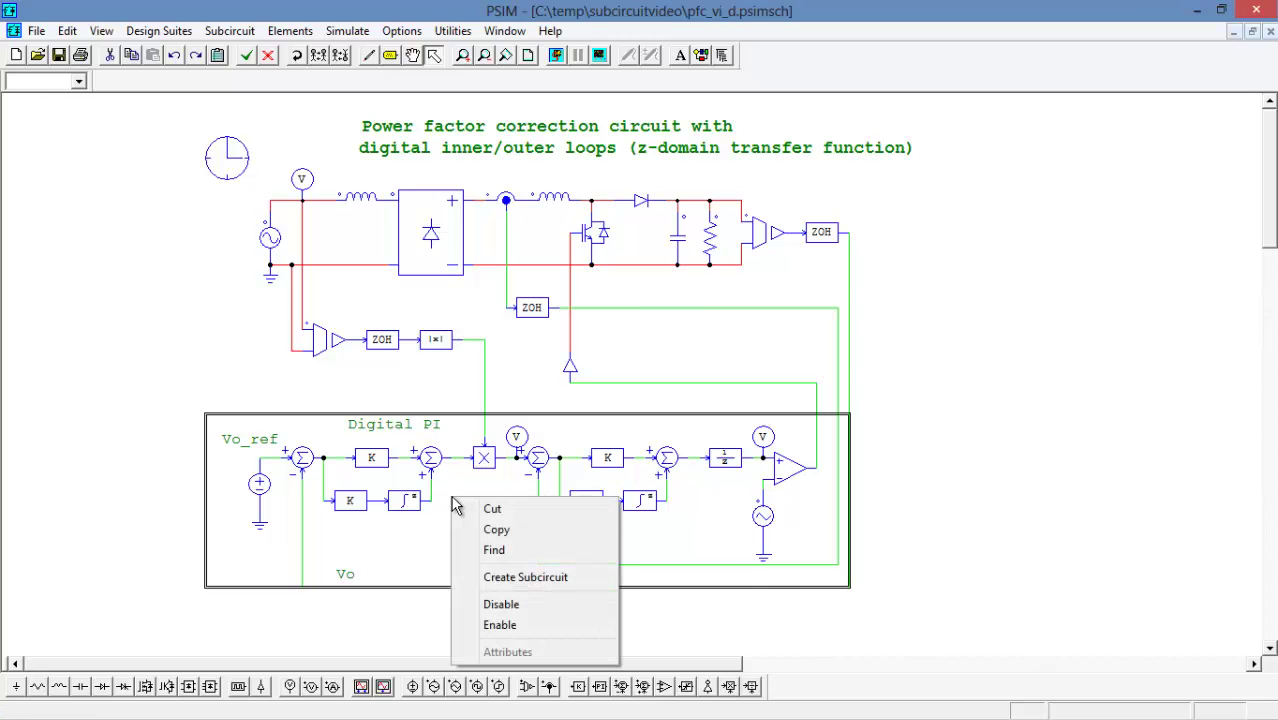
pyautogui.click(548, 578)
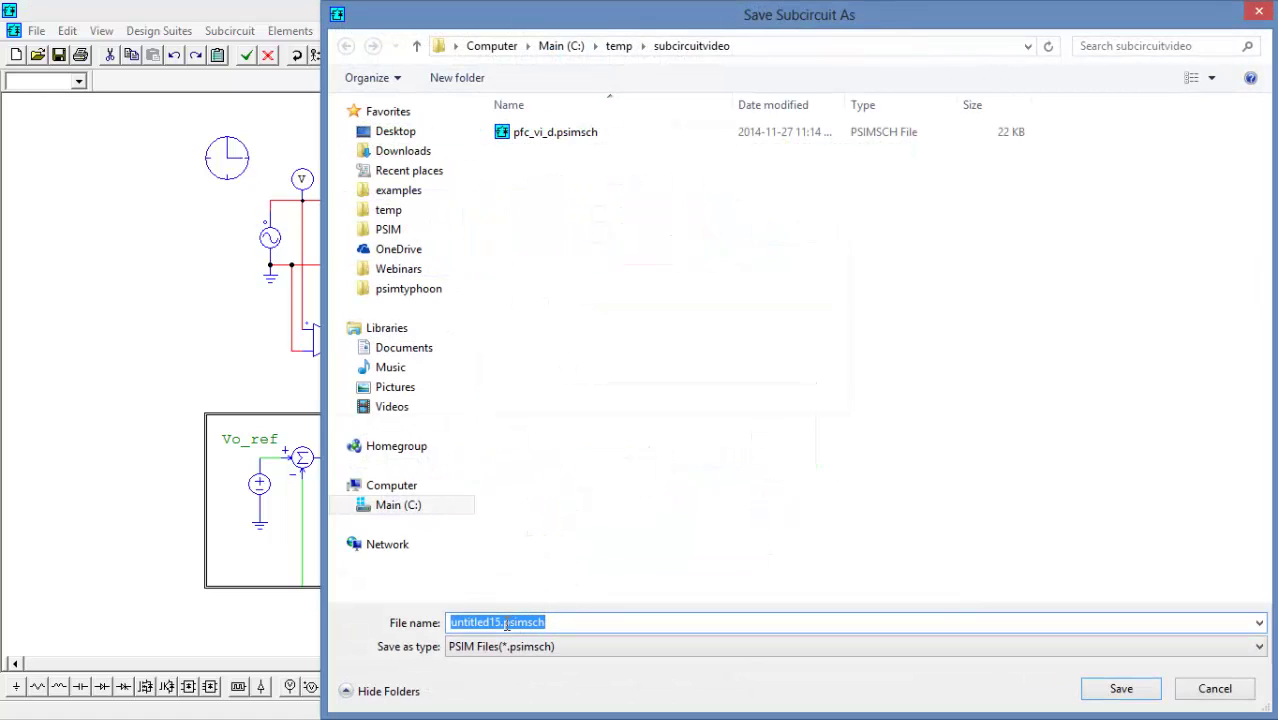
# - Name the subcircuit file control_sub and save it
pyautogui.click(503, 623)
pyautogui.press('BackSpace')
pyautogui.press('BackSpace')
pyautogui.press('BackSpace')
pyautogui.press('BackSpace')
pyautogui.press('BackSpace')
pyautogui.press('BackSpace')
pyautogui.press('BackSpace')
pyautogui.press('BackSpace')
pyautogui.press('BackSpace')
pyautogui.press('BackSpace')
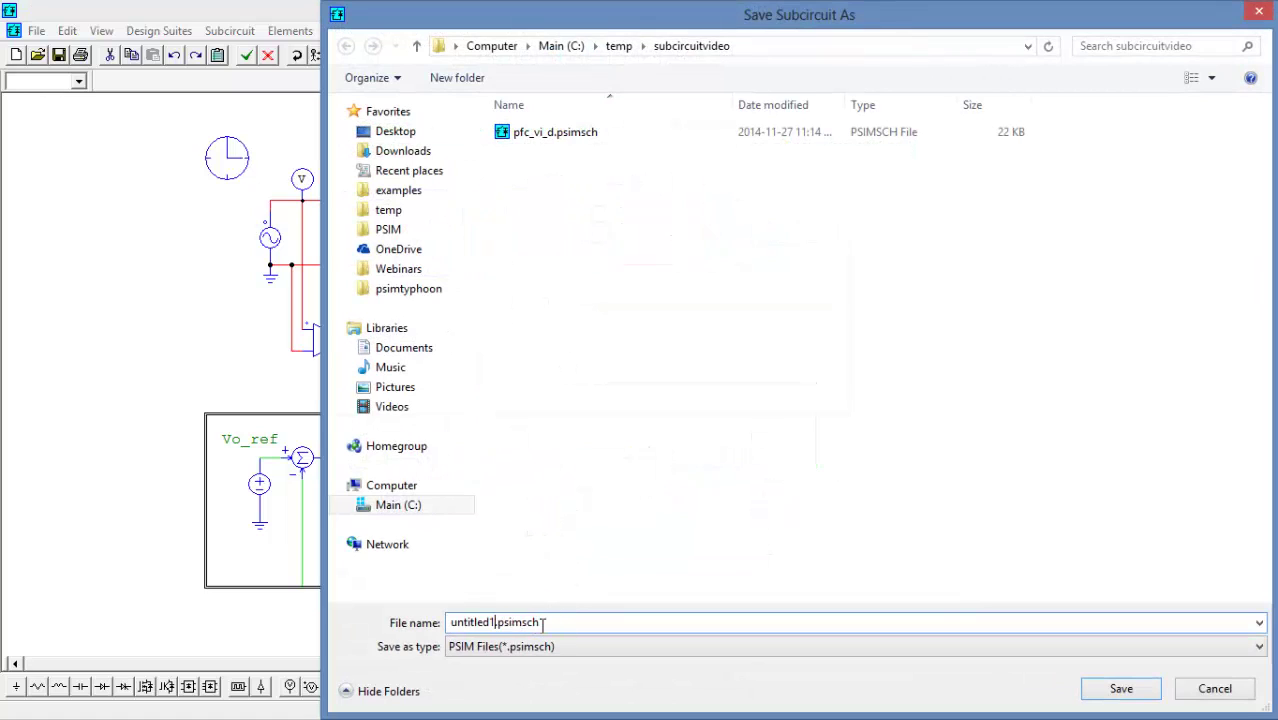
pyautogui.write('control_sub')
pyautogui.press('Return')
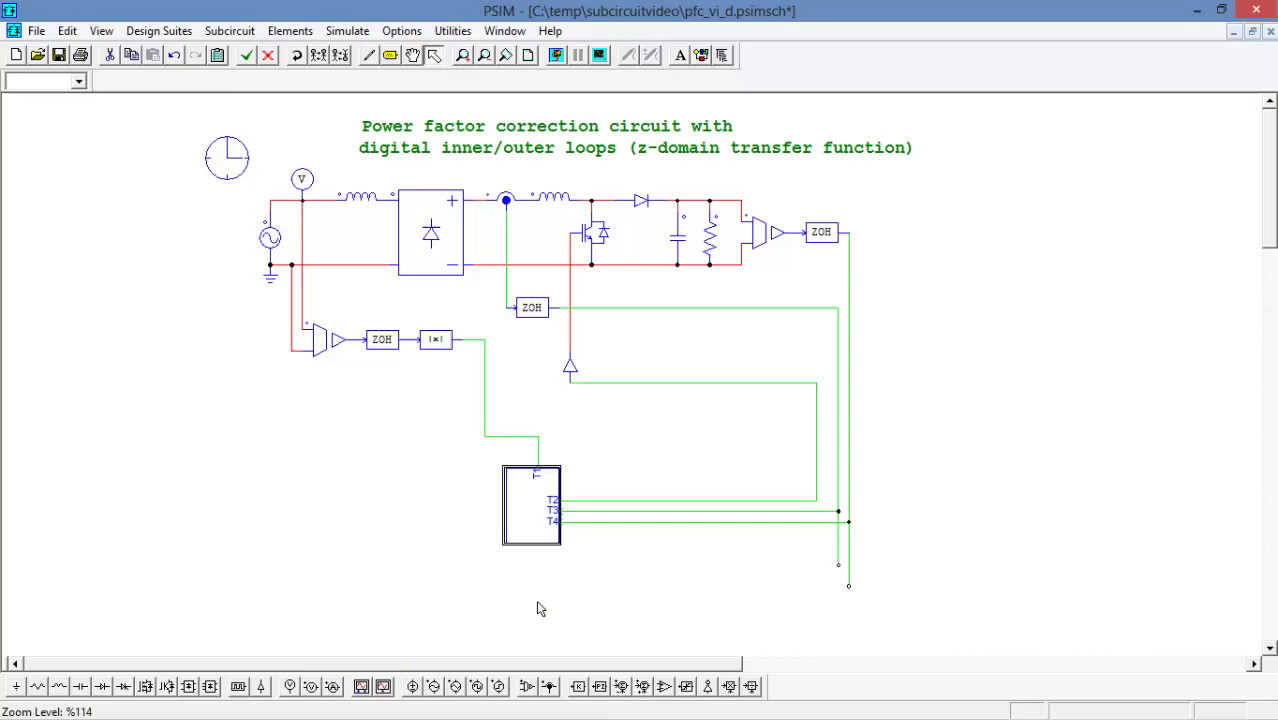
# - Delete the two dangling wire ends and open the control_sub block's internal schematic
pyautogui.click(650, 593)
pyautogui.moveTo(937, 625); pyautogui.dragTo(815, 514)
pyautogui.click(890, 572)
pyautogui.moveTo(893, 617); pyautogui.dragTo(766, 481)
pyautogui.press('Delete')
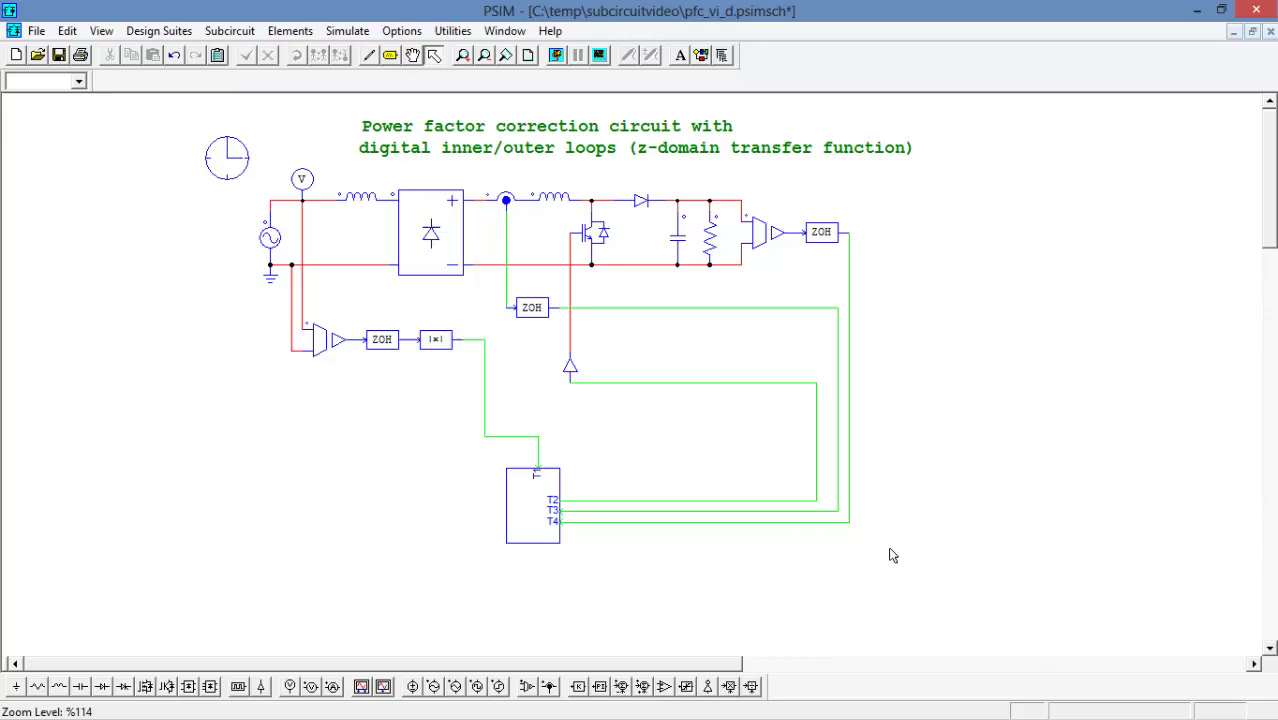
pyautogui.doubleClick(530, 501)
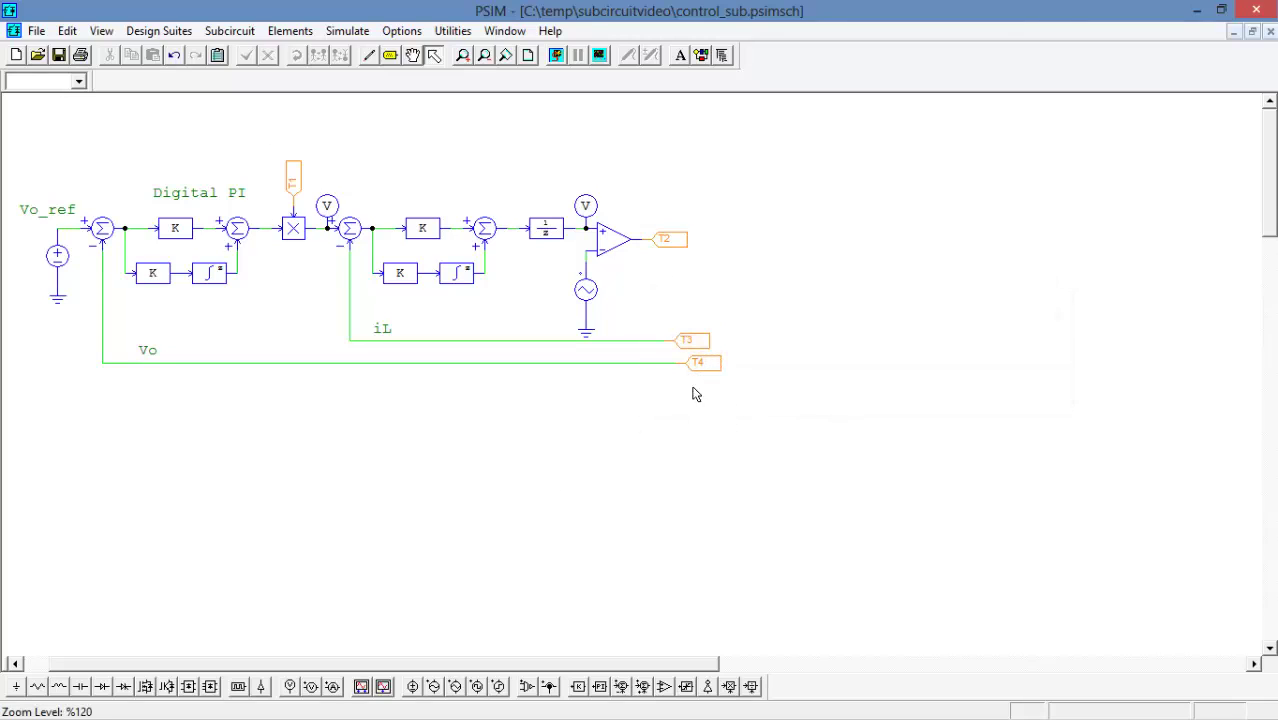
# - Rename port T4 to Vo and port T3 to iL
pyautogui.doubleClick(708, 362)
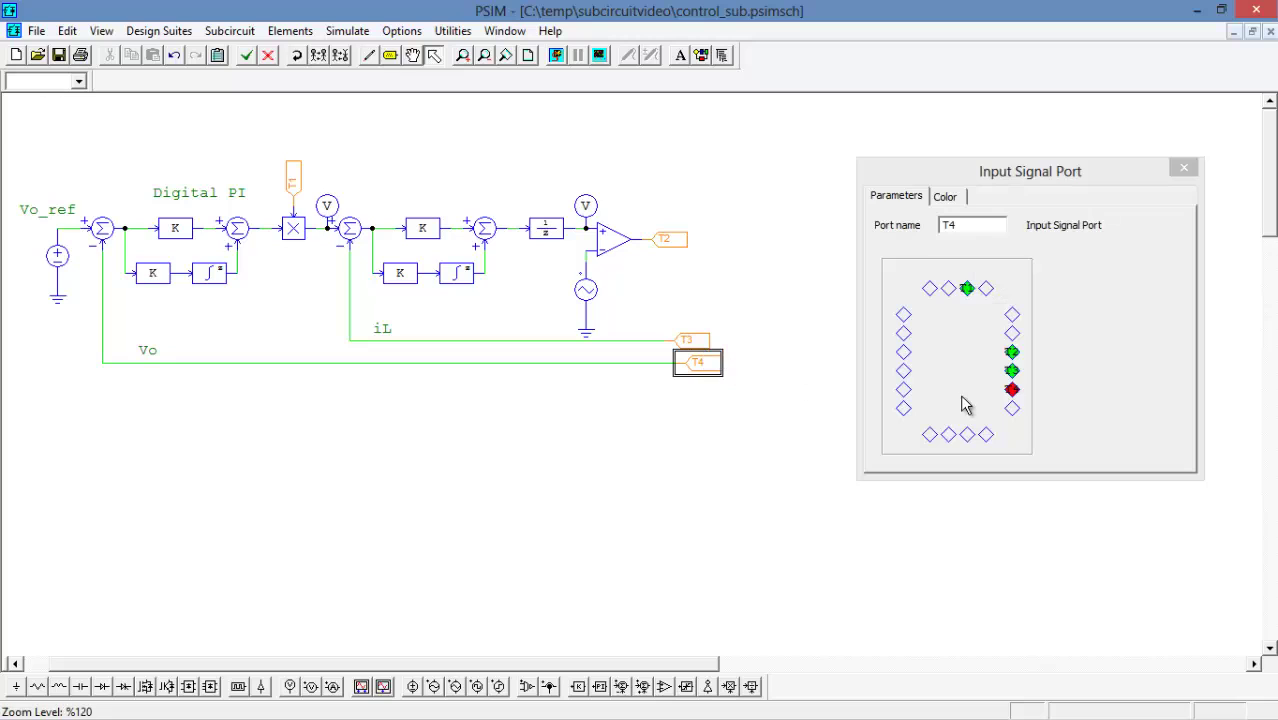
pyautogui.click(960, 225)
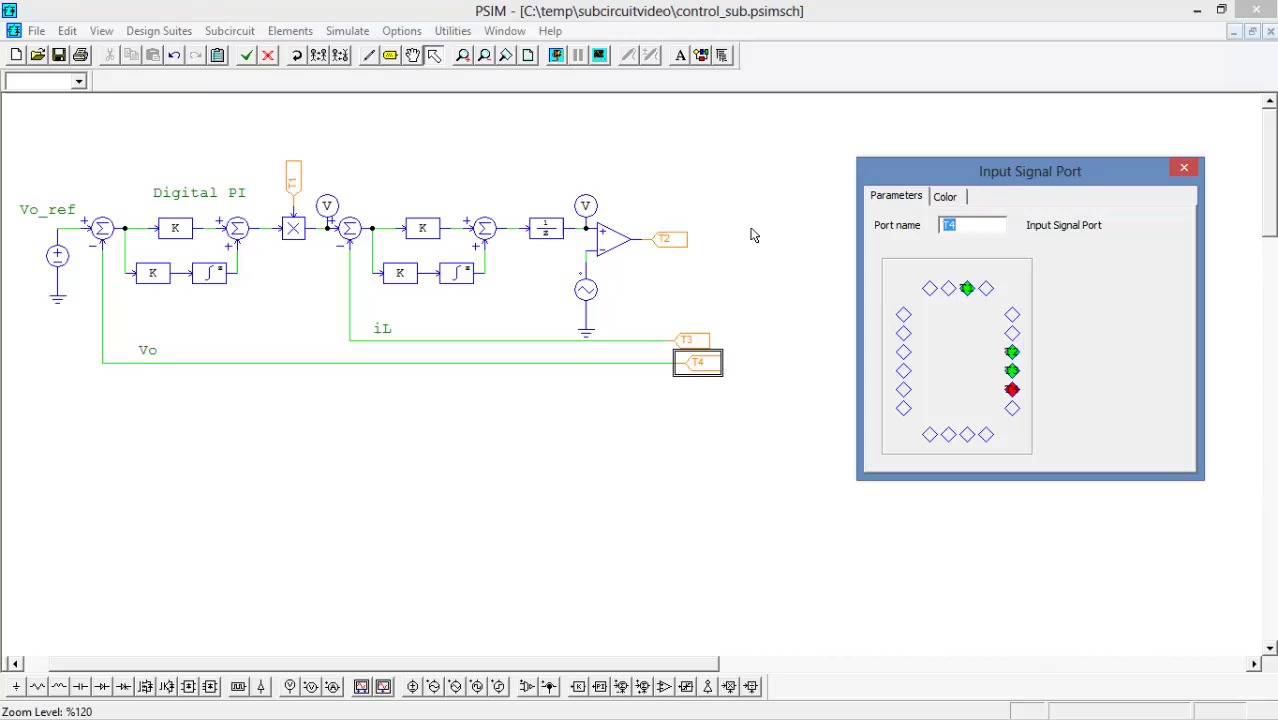
pyautogui.write('Vo')
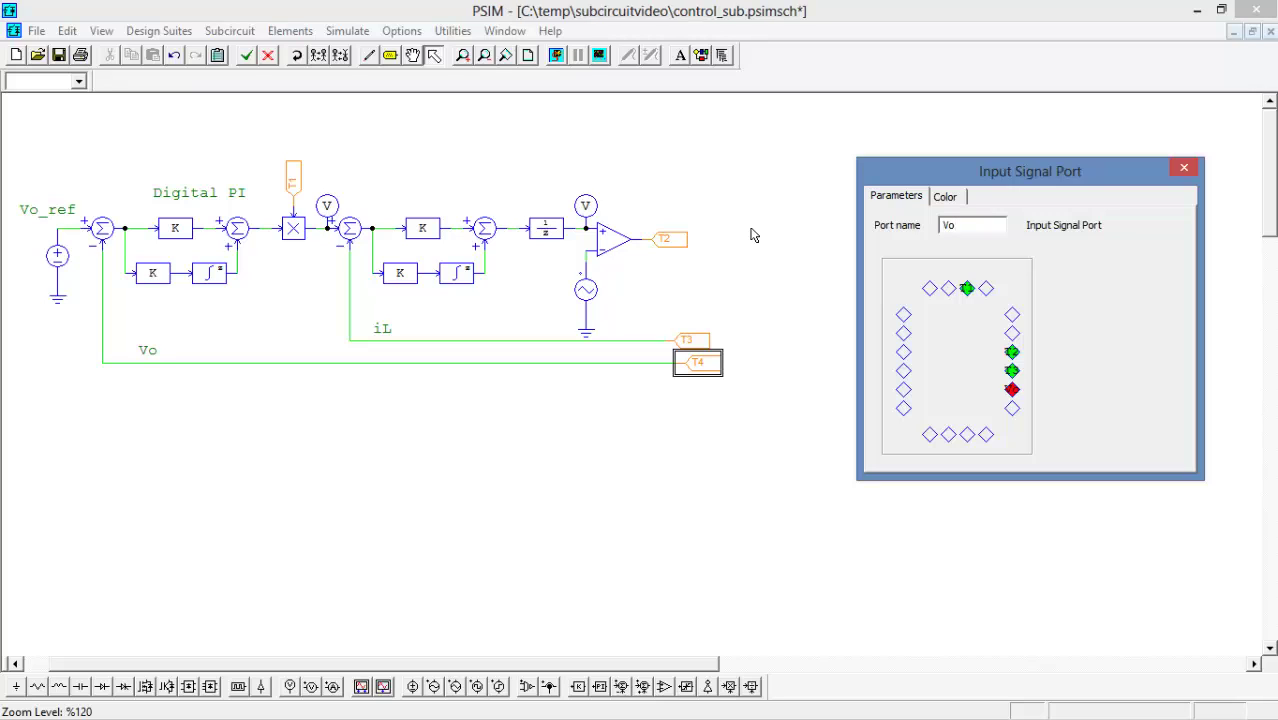
pyautogui.click(690, 340)
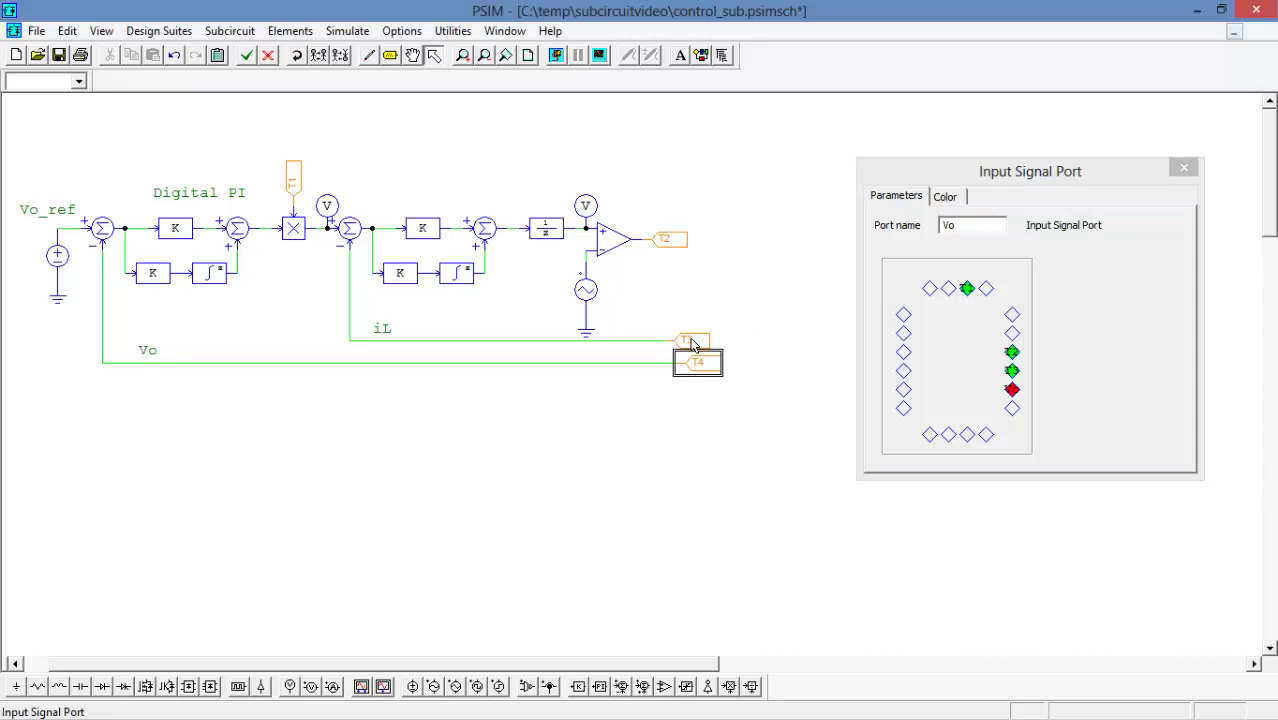
pyautogui.click(960, 225)
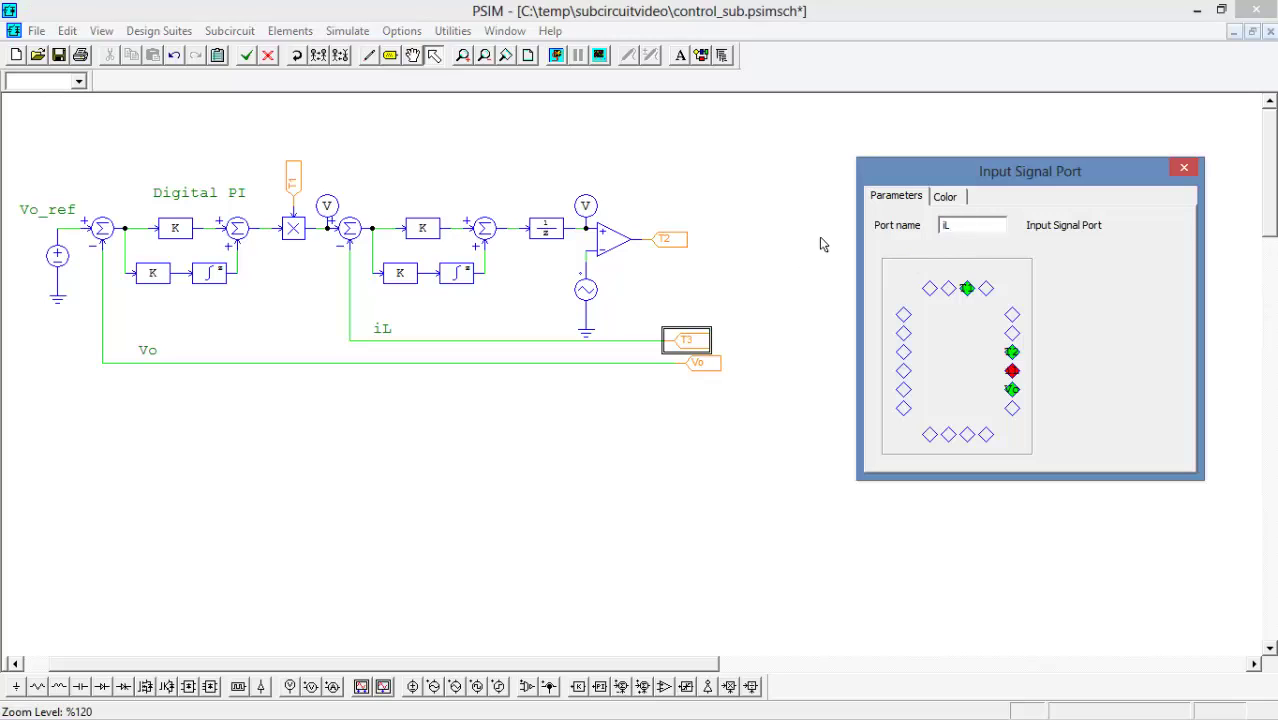
pyautogui.click(664, 239)
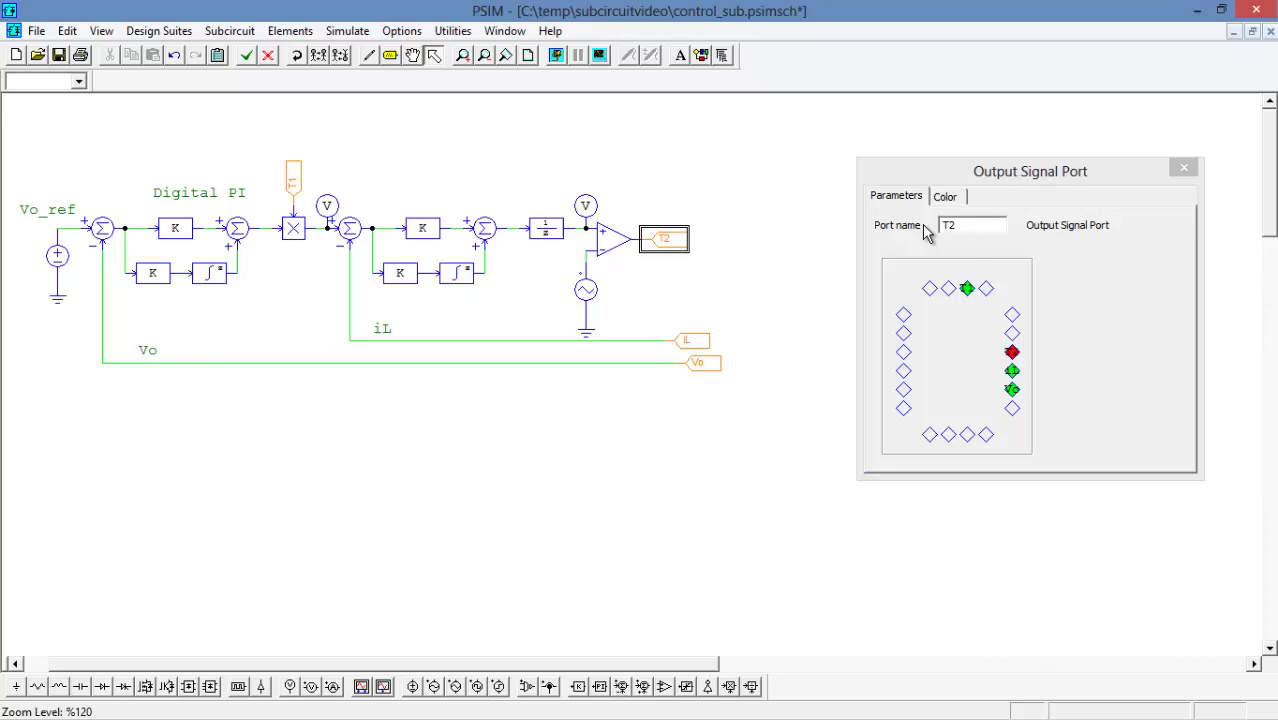
# - Rename port T2 to Gate and move it to the top of the right side
pyautogui.click(868, 222)
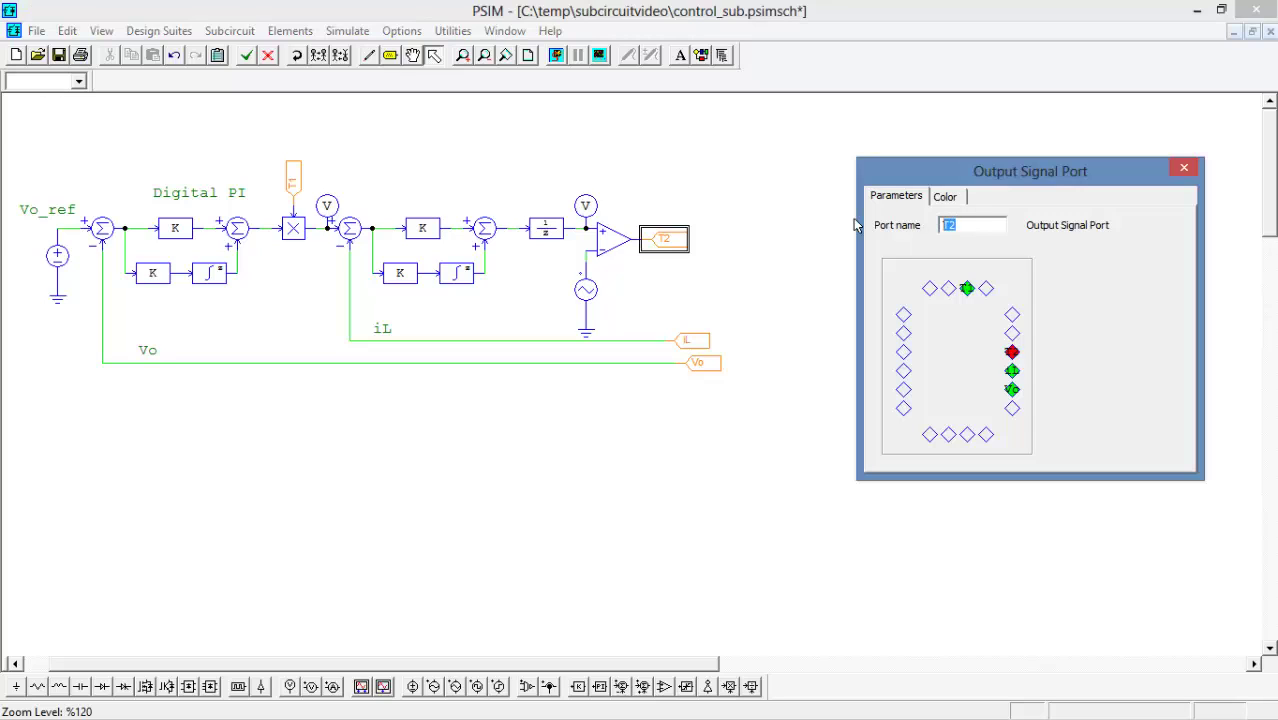
pyautogui.write('Gate')
pyautogui.press('BackSpace')
pyautogui.press('BackSpace')
pyautogui.press('BackSpace')
pyautogui.press('BackSpace')
pyautogui.click(1012, 316)
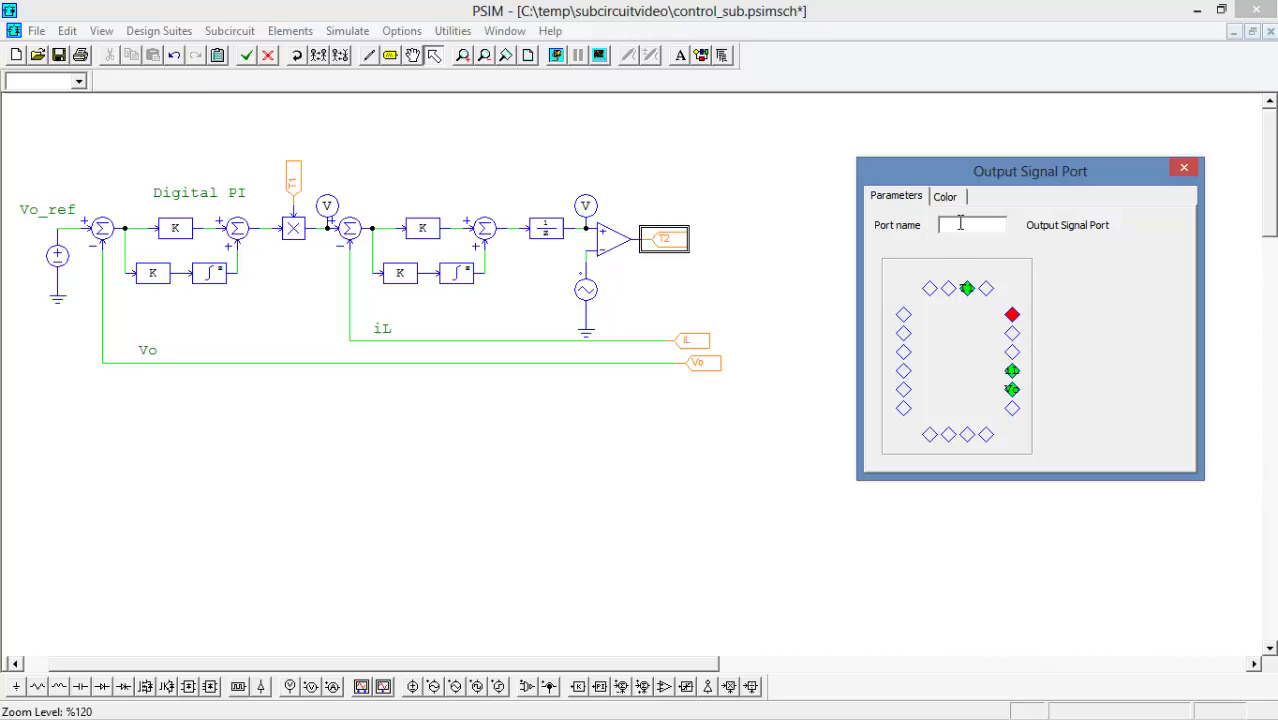
pyautogui.write('Gate')
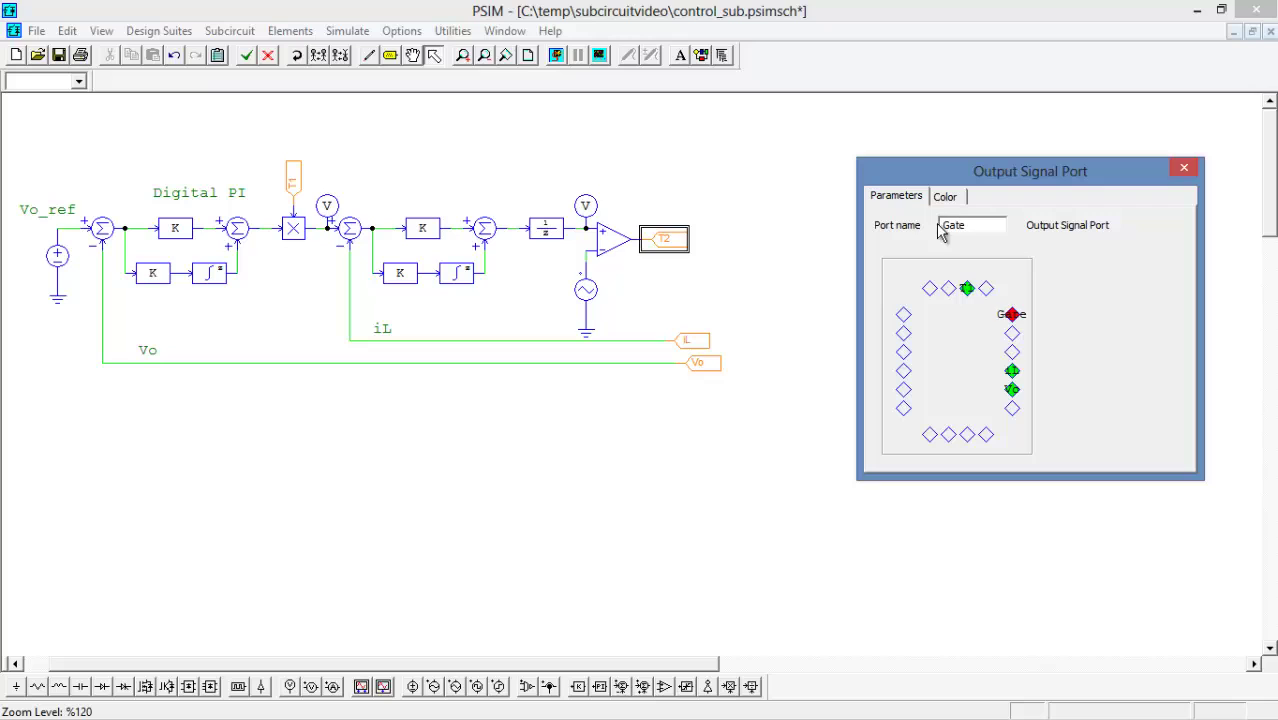
pyautogui.click(294, 177)
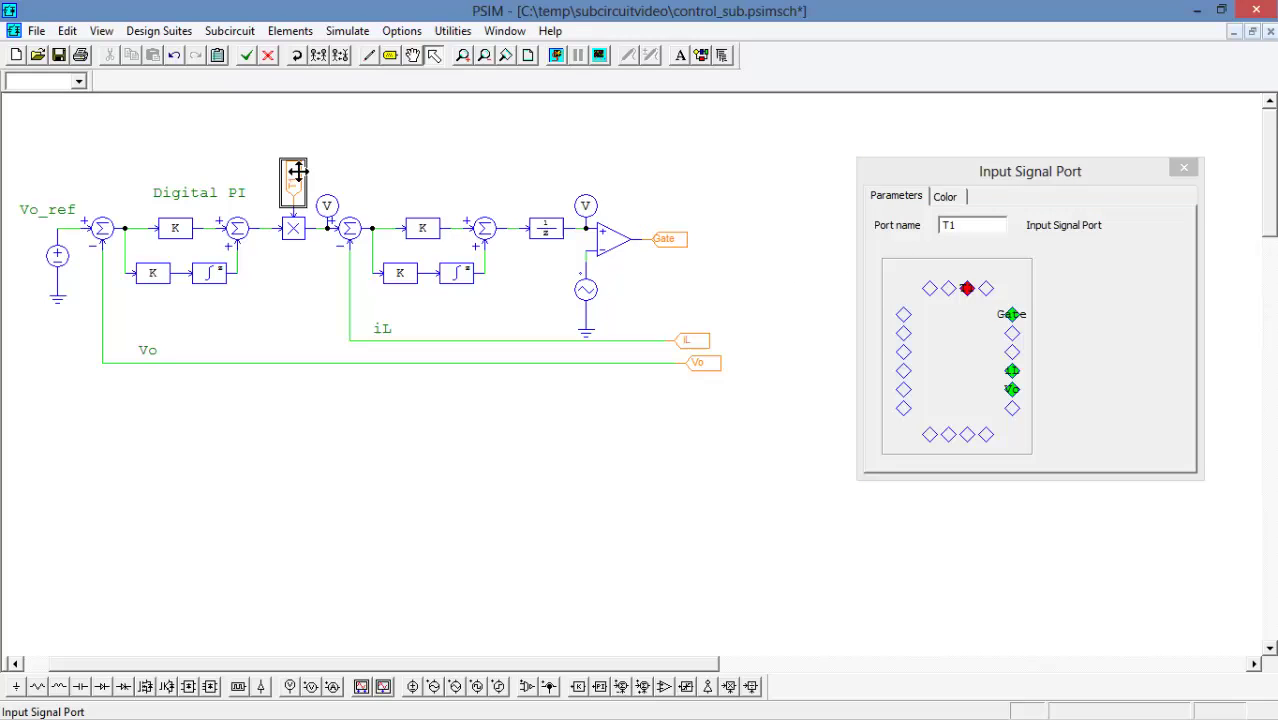
# - Name port T1 Vin at the top-left position and shift it along the top edge
pyautogui.click(930, 289)
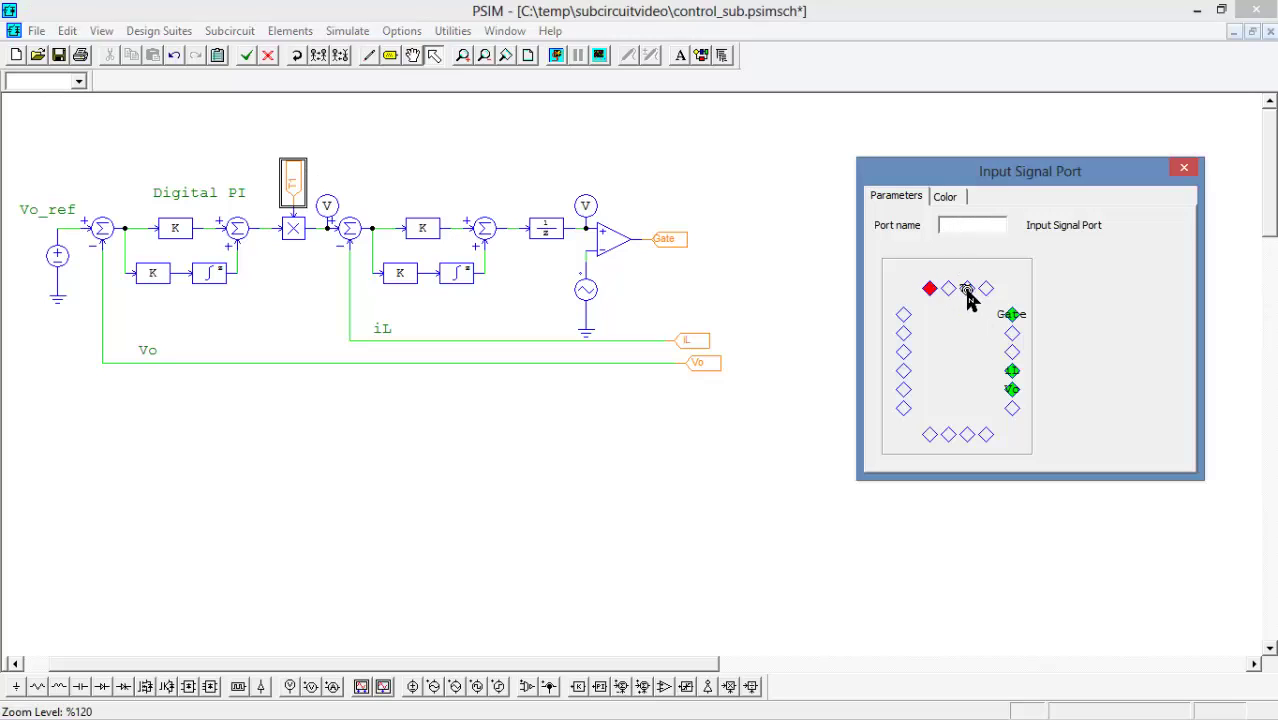
pyautogui.click(967, 289)
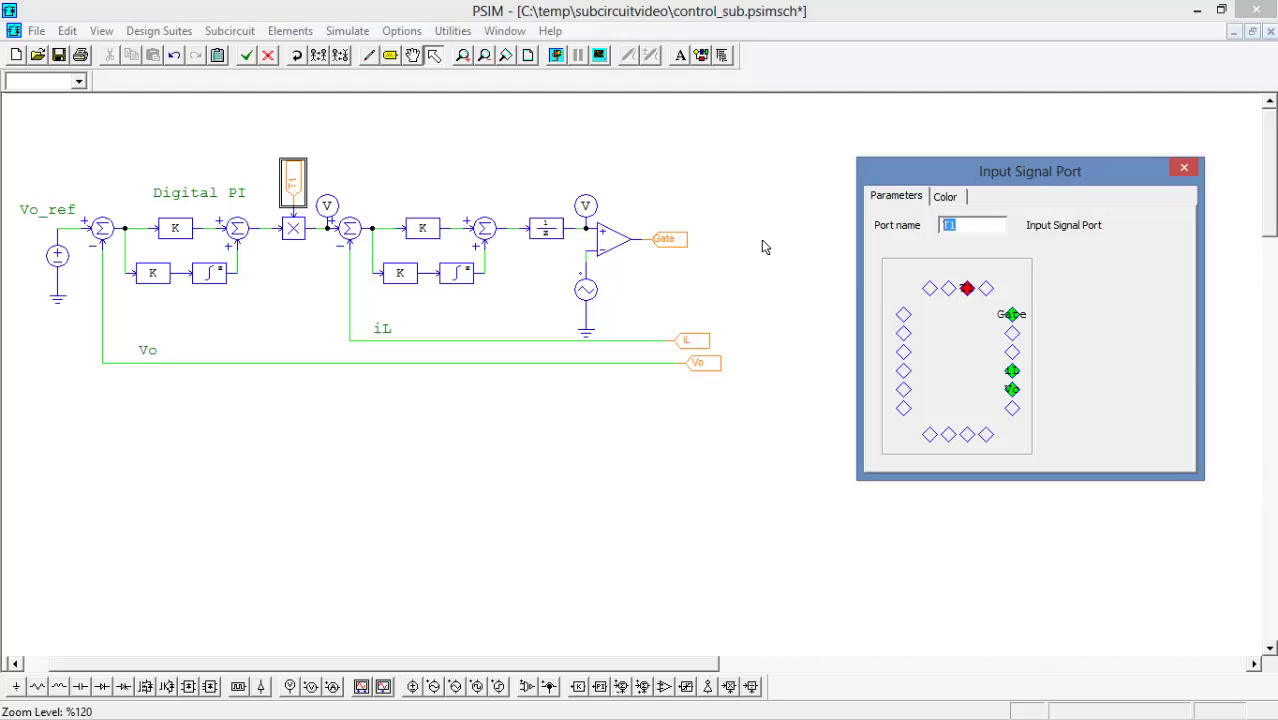
pyautogui.click(930, 290)
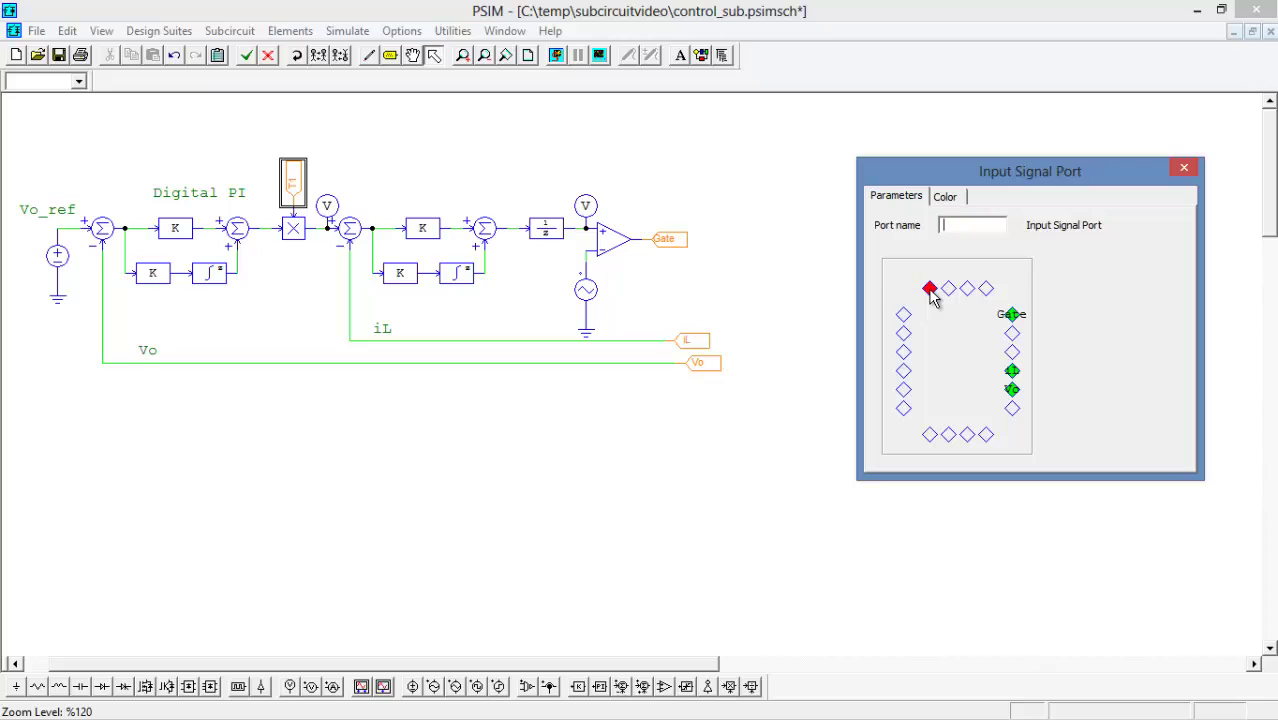
pyautogui.click(943, 226)
pyautogui.write('Vin')
pyautogui.click(824, 217)
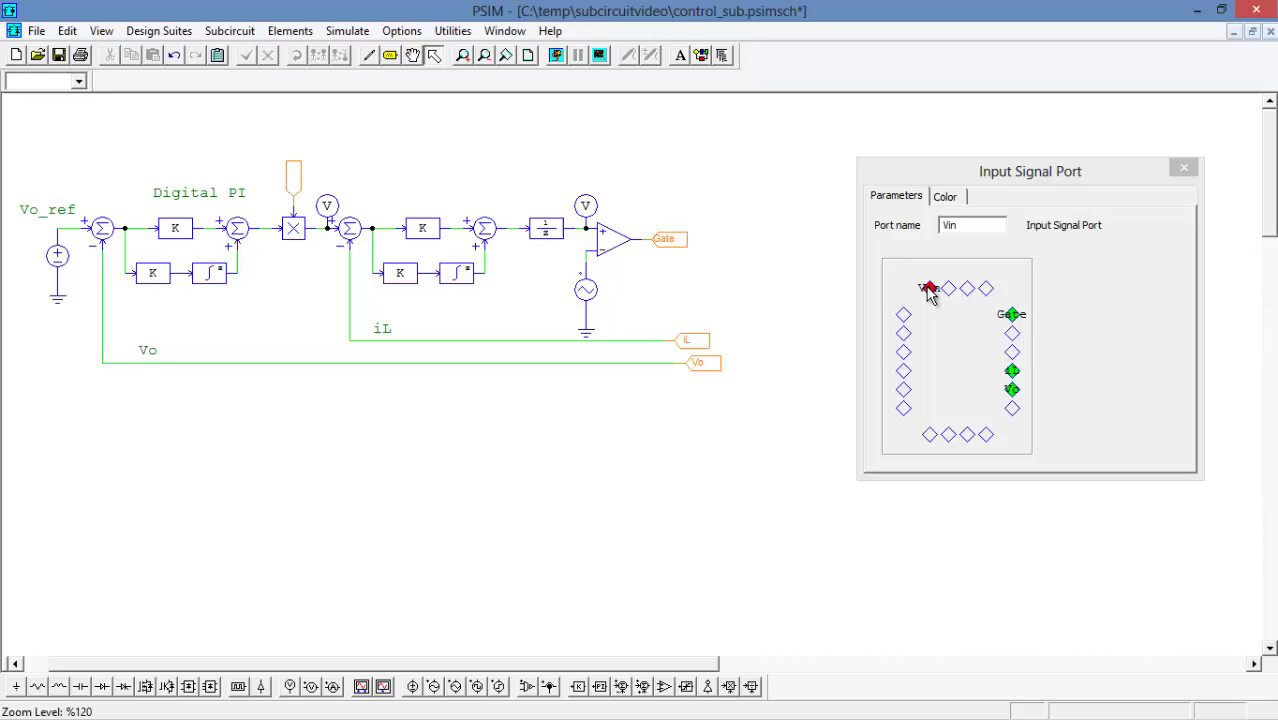
pyautogui.moveTo(929, 291); pyautogui.dragTo(1005, 300)
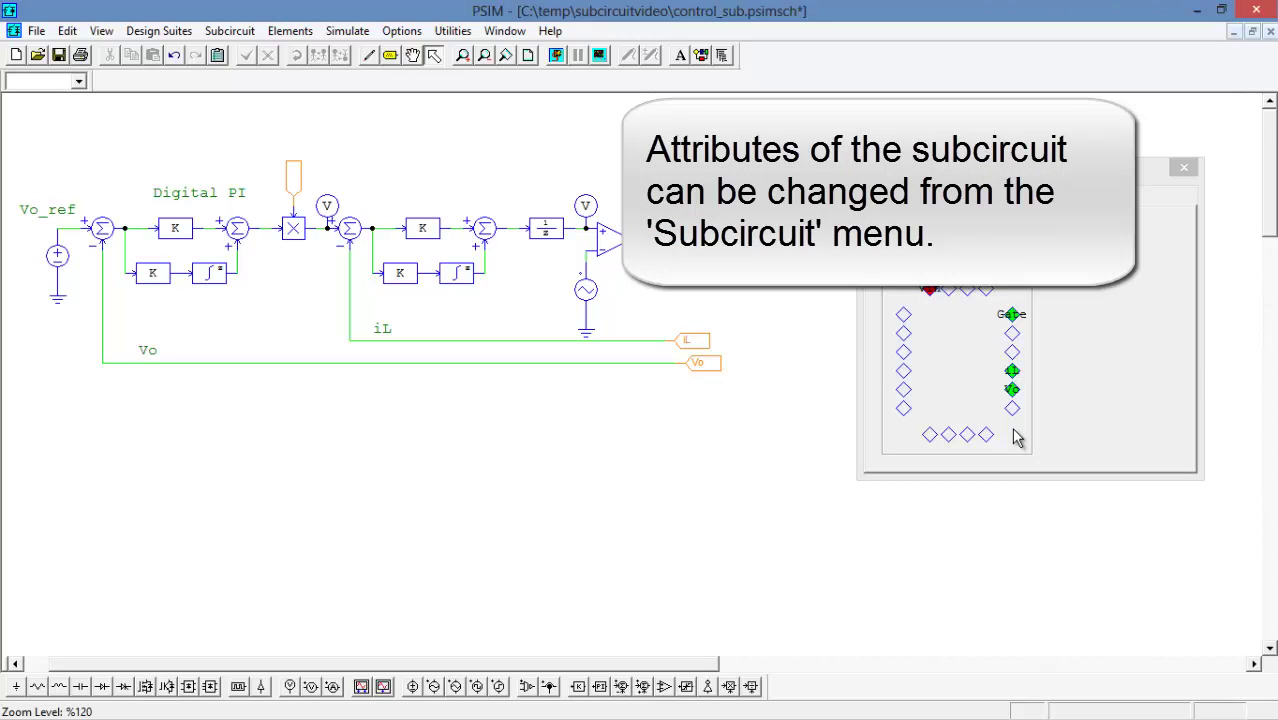
# - Review the subcircuit's width options, keep width 5, and cancel the dimensions dialog
pyautogui.click(1183, 170)
pyautogui.click(245, 33)
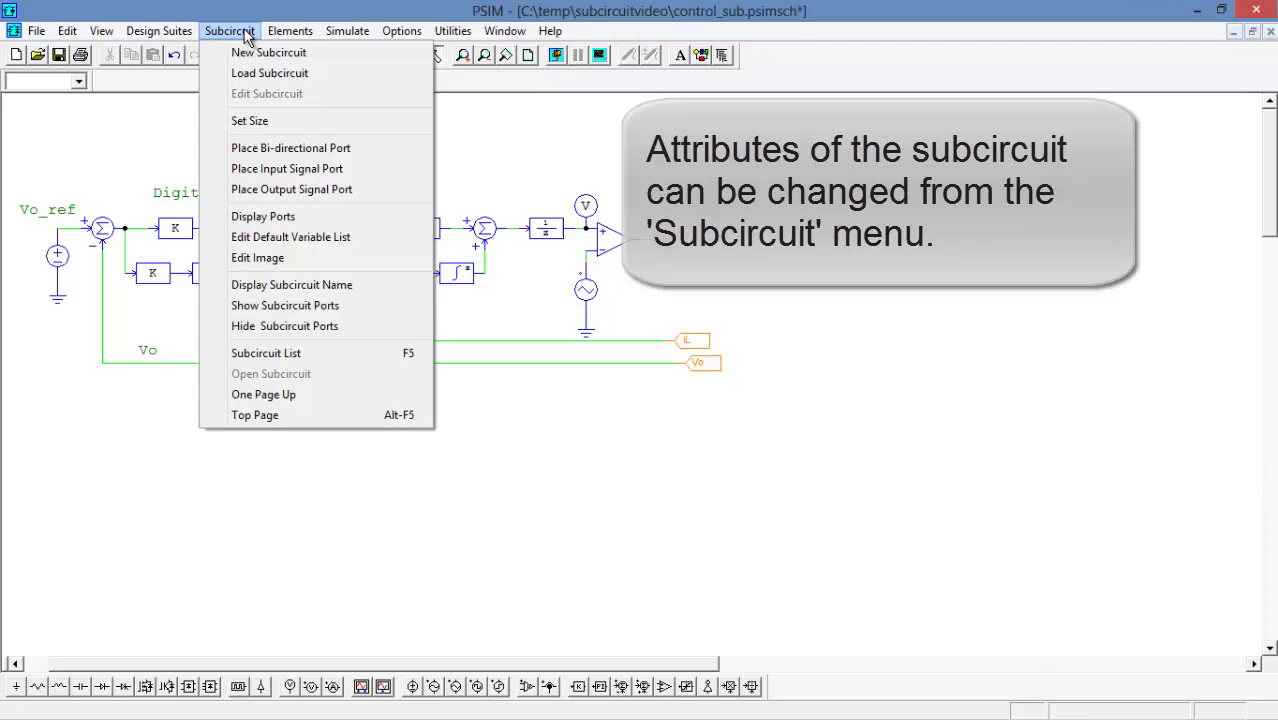
pyautogui.click(252, 121)
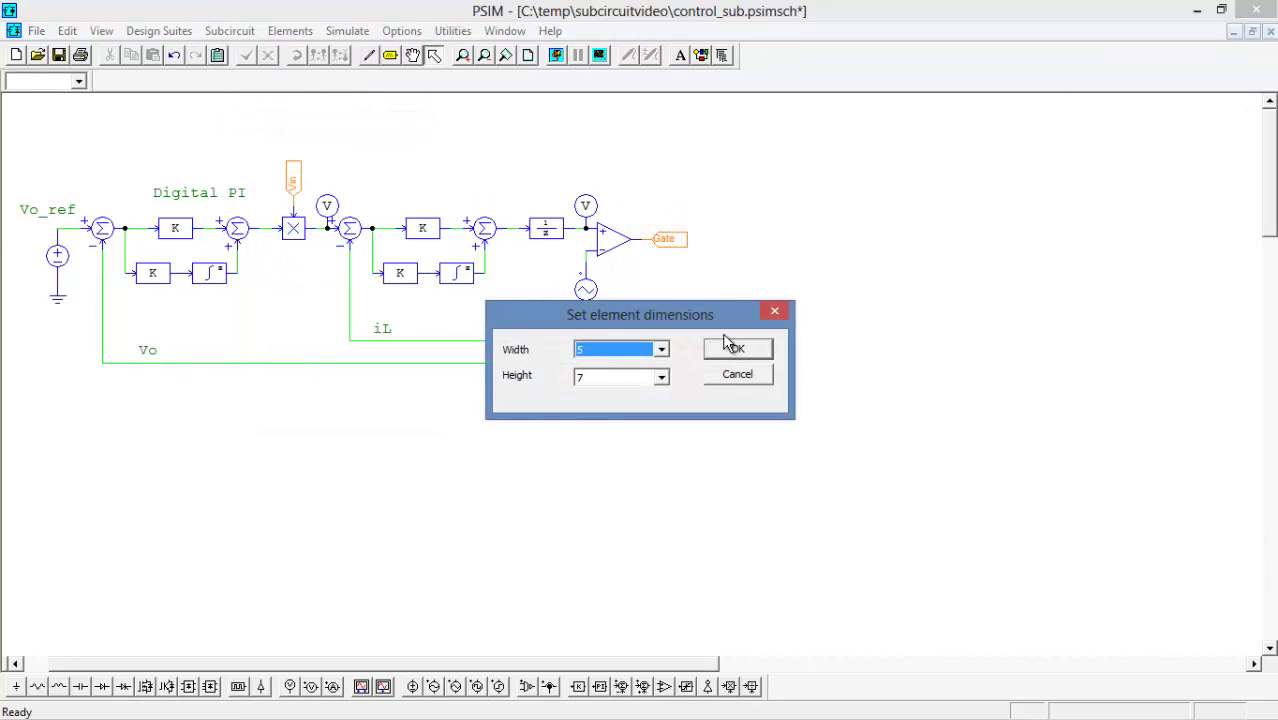
pyautogui.click(662, 349)
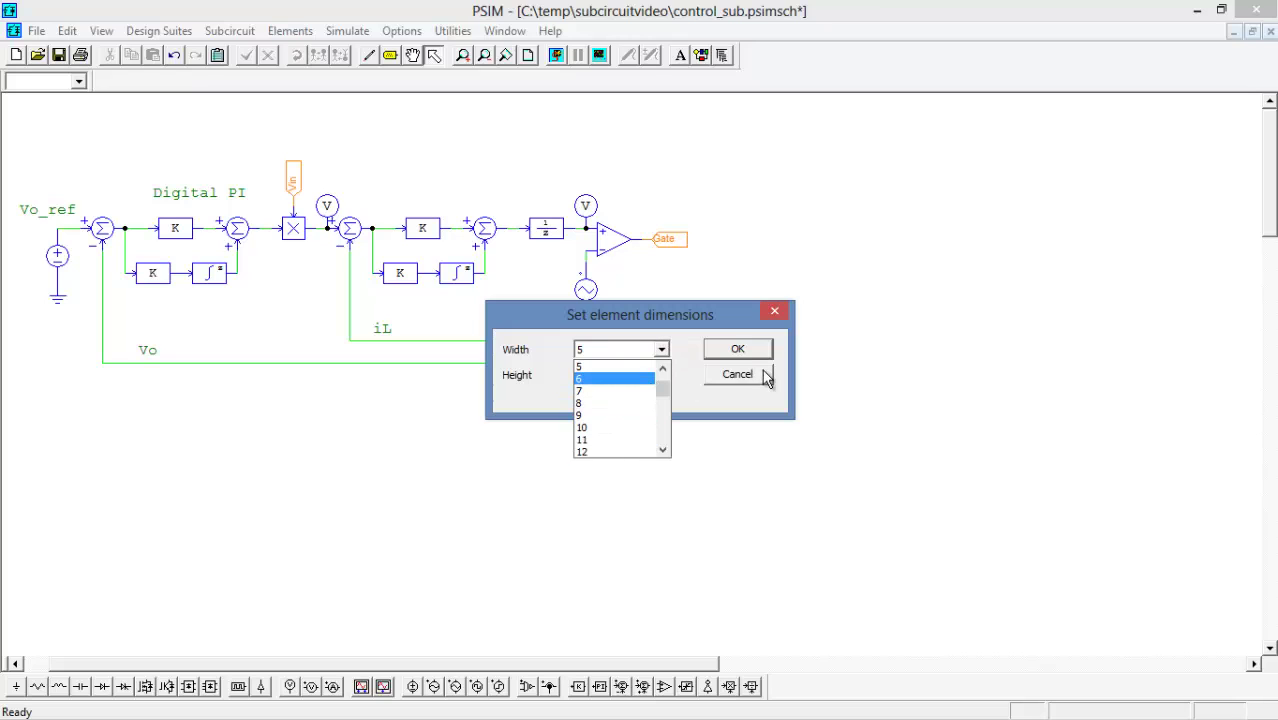
pyautogui.click(800, 387)
pyautogui.click(714, 375)
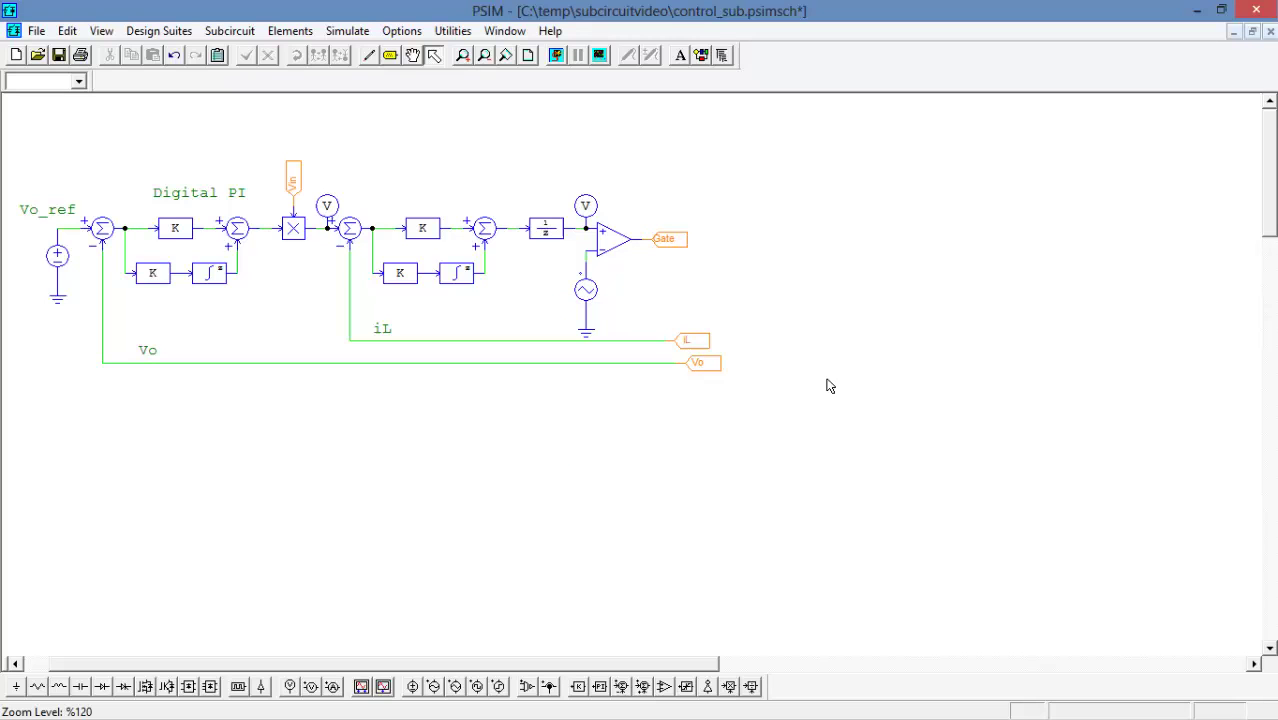
# - Save and close control_sub, then align the Gate wire with its pin and delete the leftover stub
pyautogui.click(1267, 33)
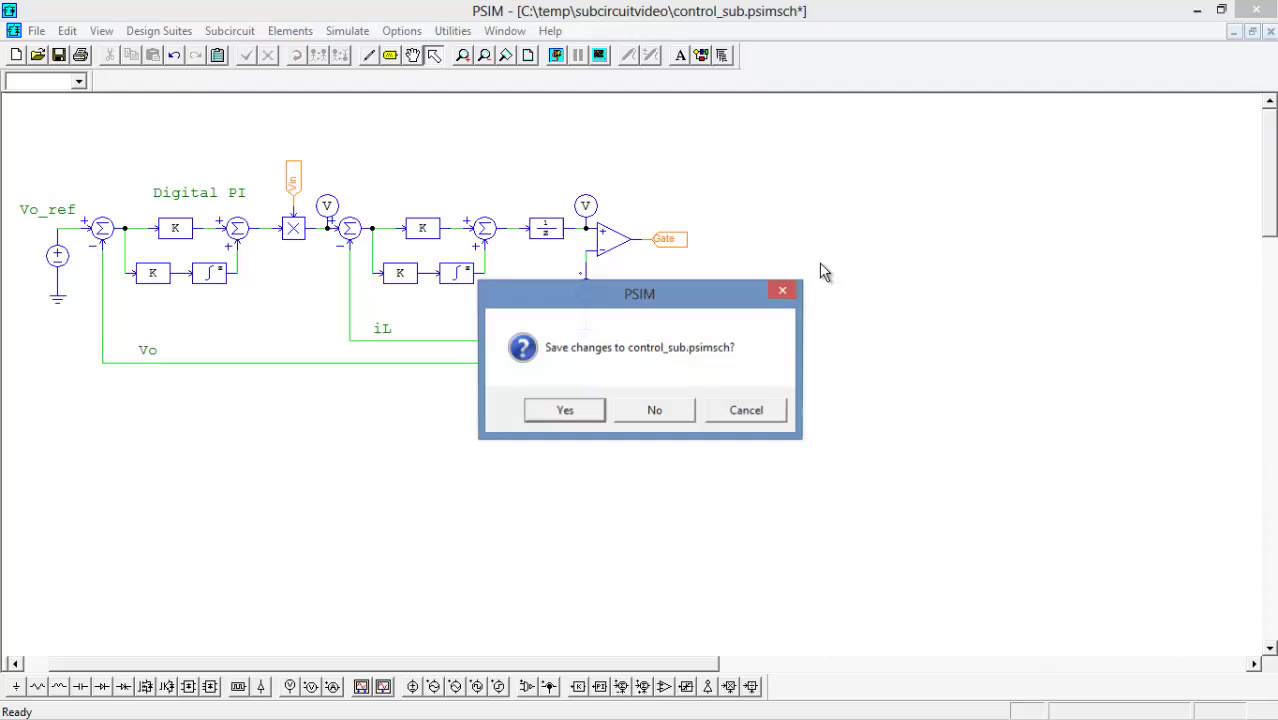
pyautogui.click(566, 410)
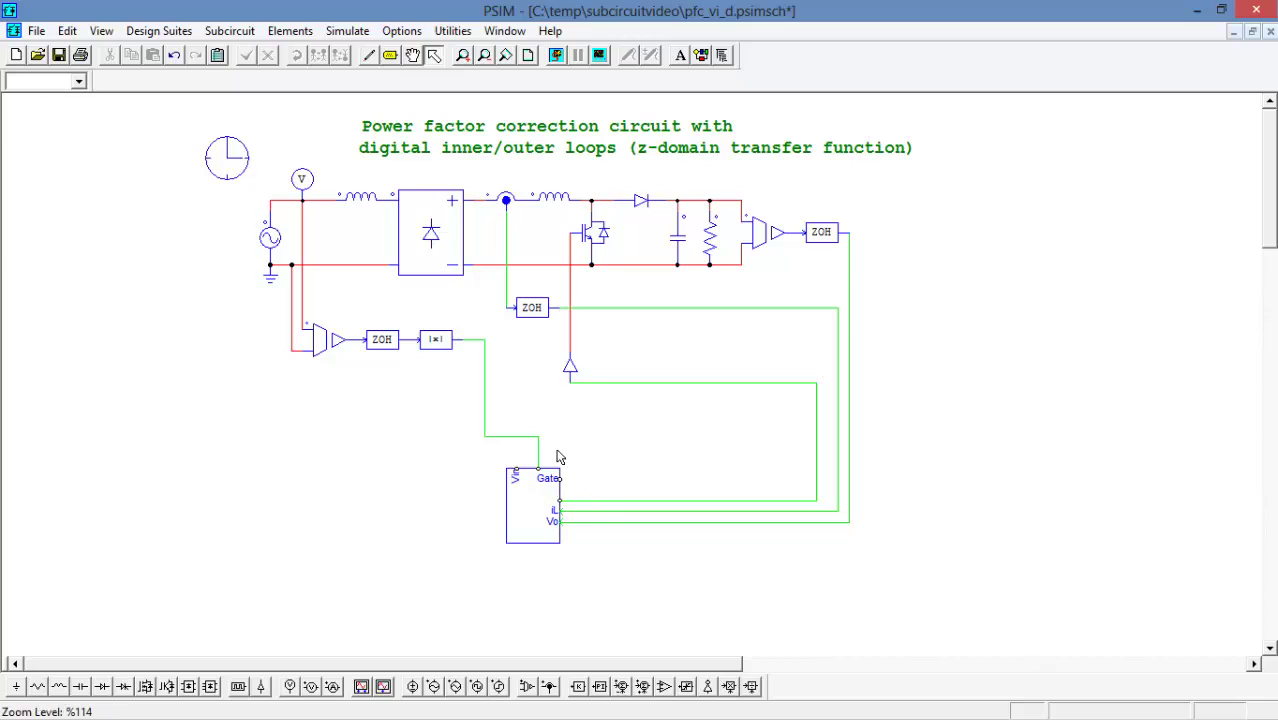
pyautogui.moveTo(610, 501); pyautogui.dragTo(611, 481)
pyautogui.click(782, 514)
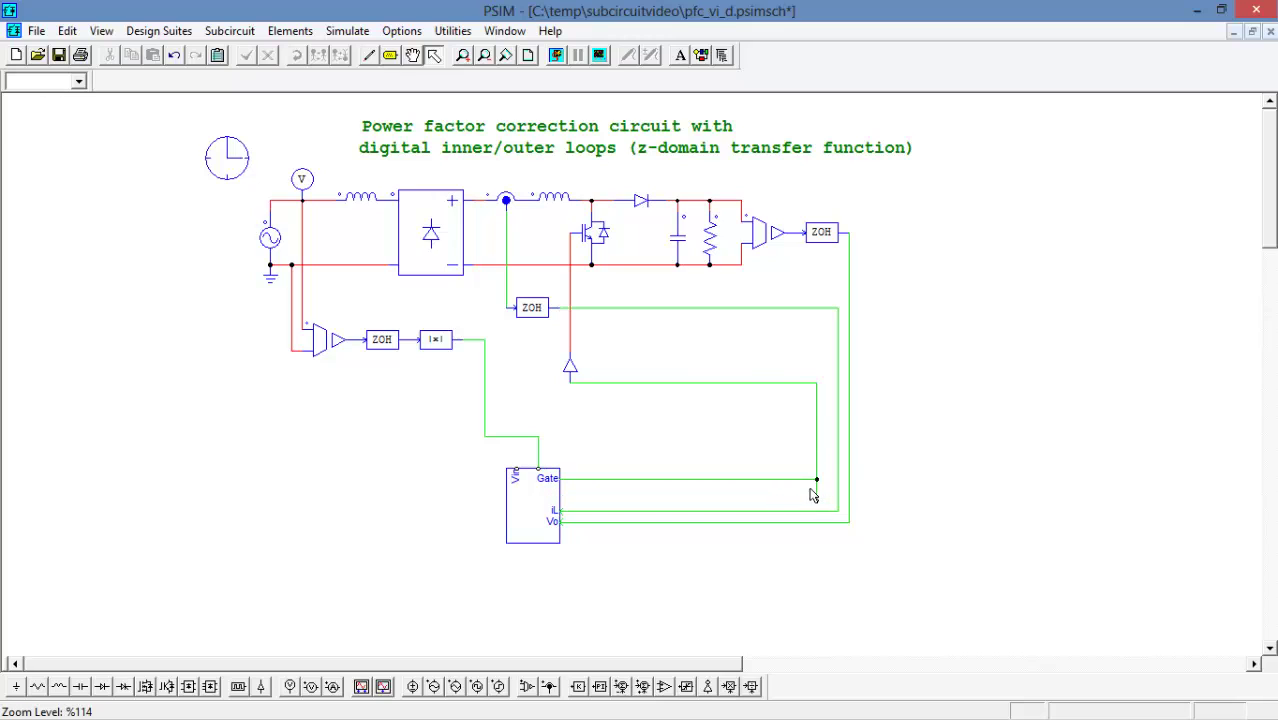
pyautogui.click(819, 494)
pyautogui.press('Delete')
# - Line up the vertical wire with the Vin pin and delete the stray junction and stub
pyautogui.moveTo(540, 457); pyautogui.dragTo(584, 457)
pyautogui.click(591, 457)
pyautogui.press('Delete')
pyautogui.click(484, 55)
pyautogui.moveTo(866, 402); pyautogui.dragTo(637, 255)
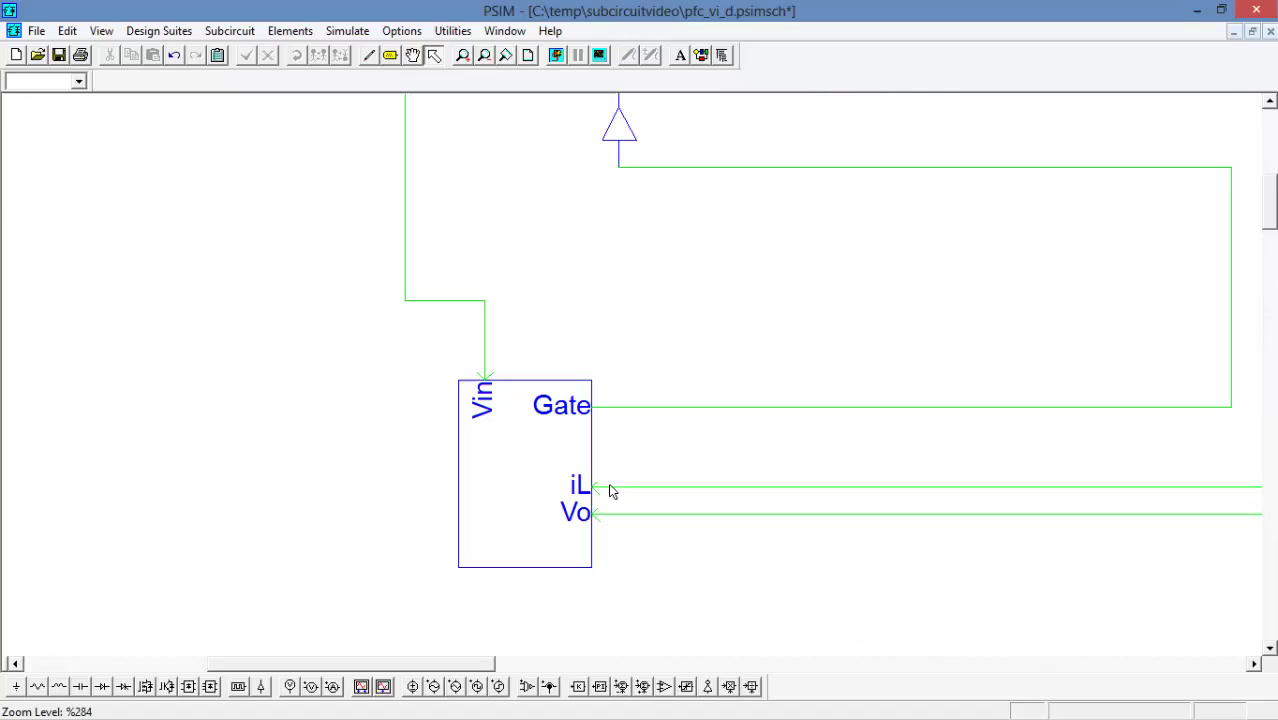
pyautogui.click(529, 56)
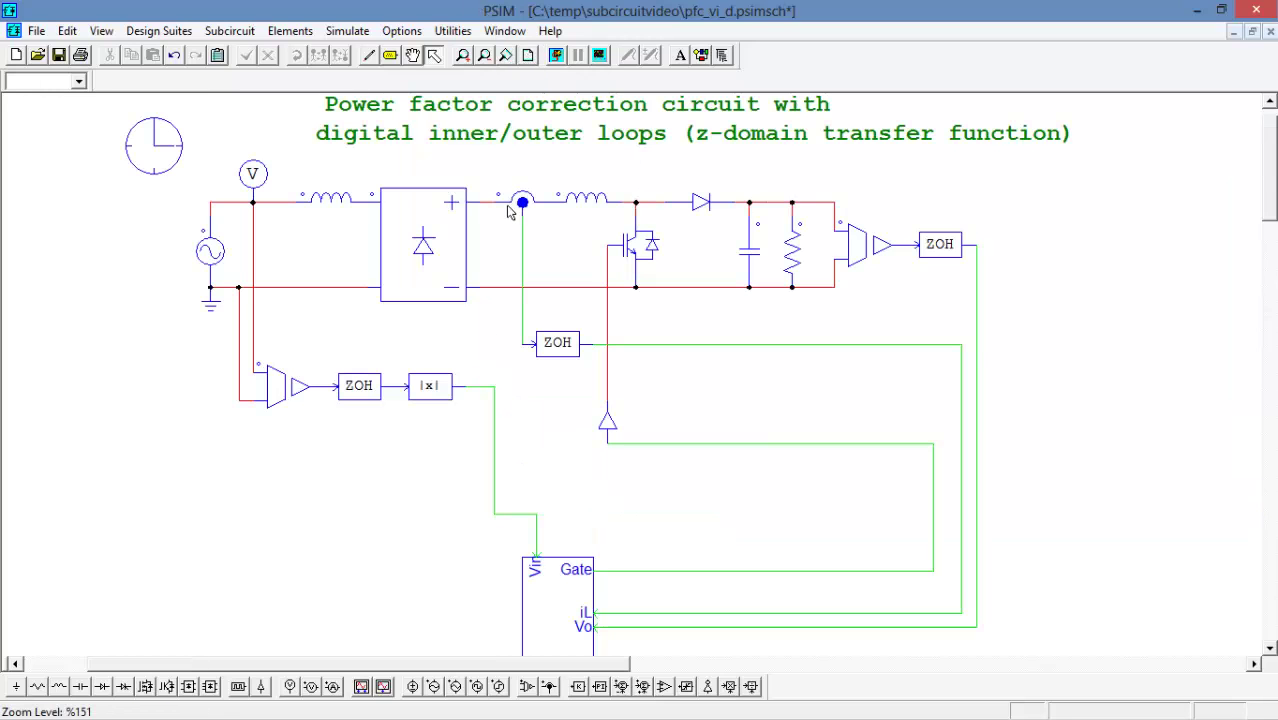
pyautogui.scroll(-1, 1264, 202)
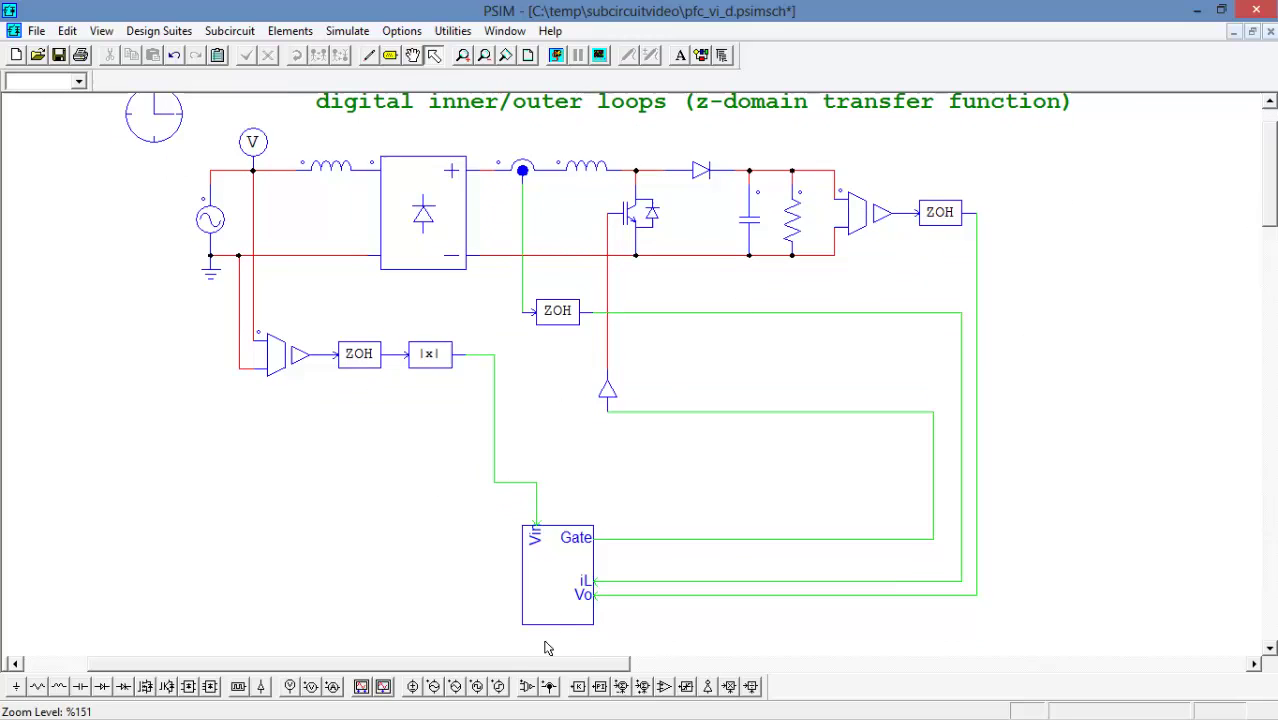
# - Open control_sub's symbol in the image editor and zoom in on it
pyautogui.doubleClick(556, 588)
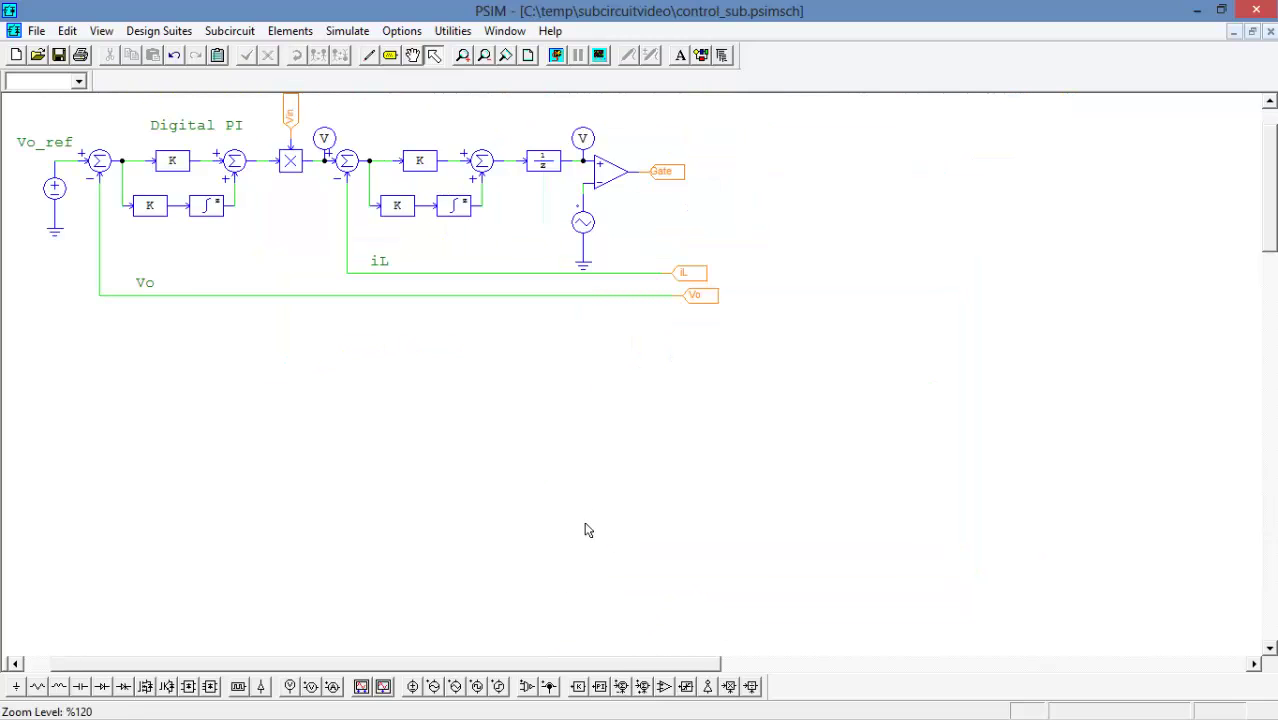
pyautogui.scroll(1, 284, 524)
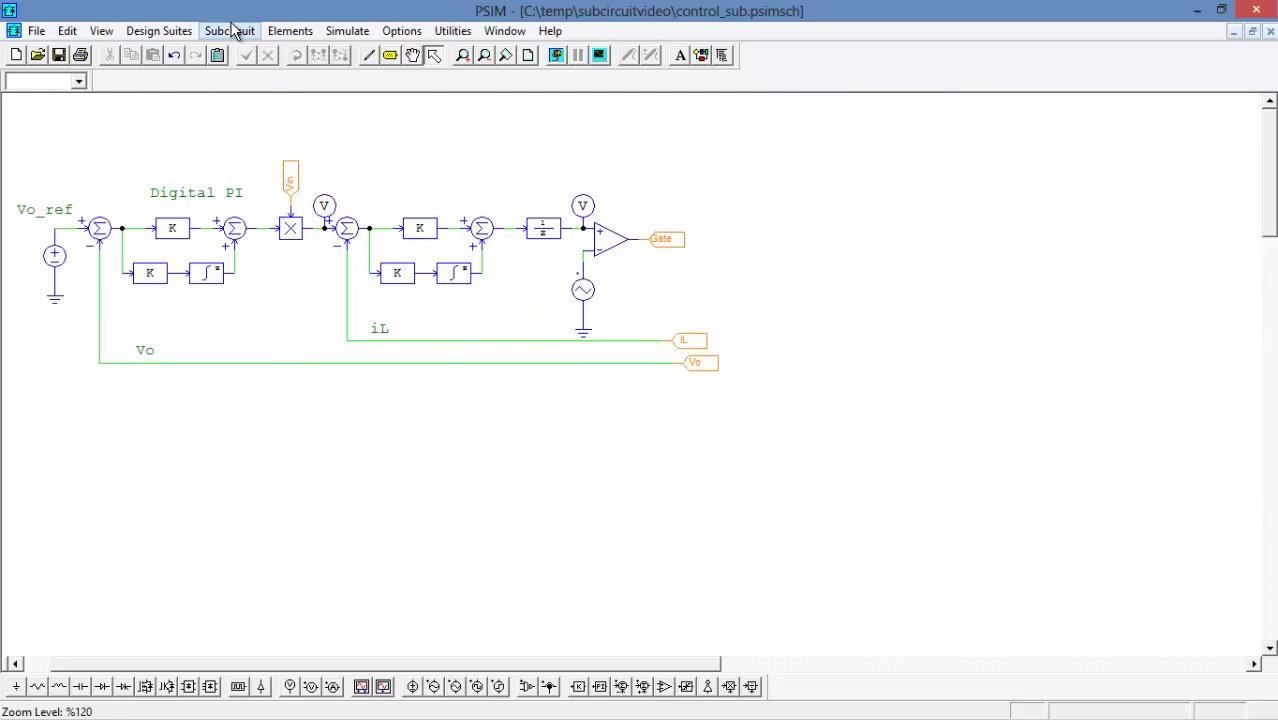
pyautogui.click(230, 31)
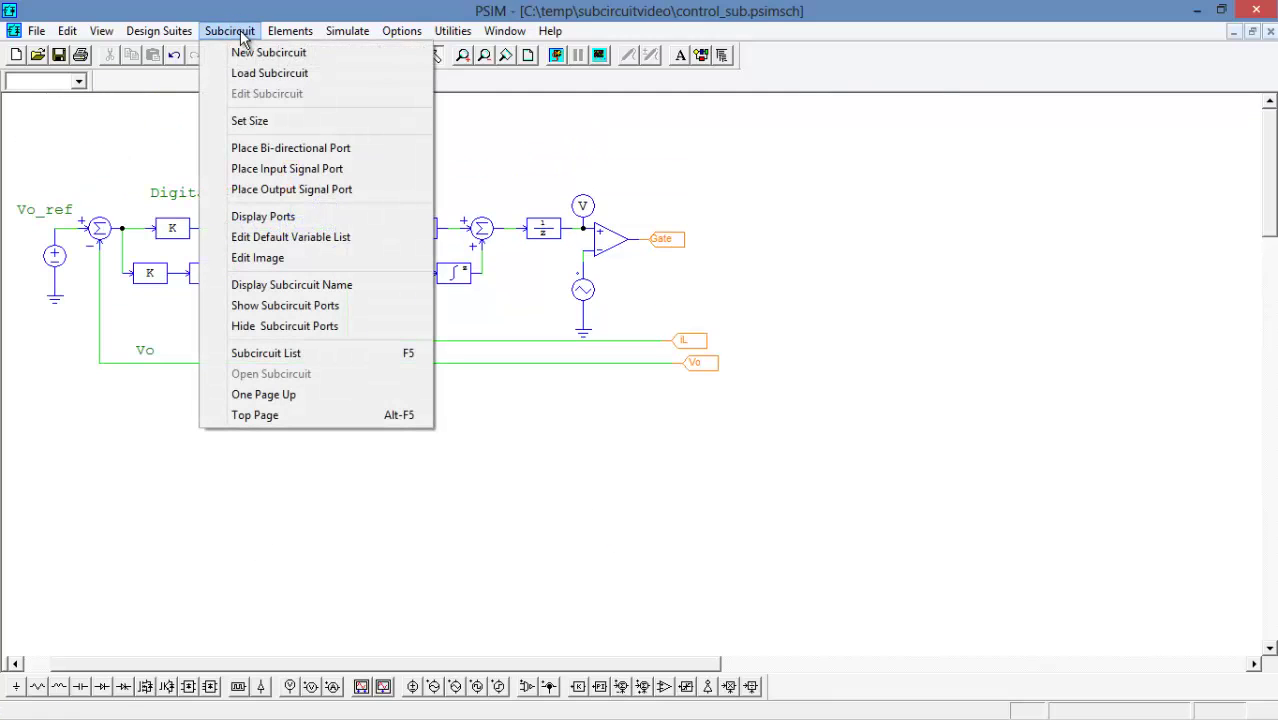
pyautogui.click(284, 255)
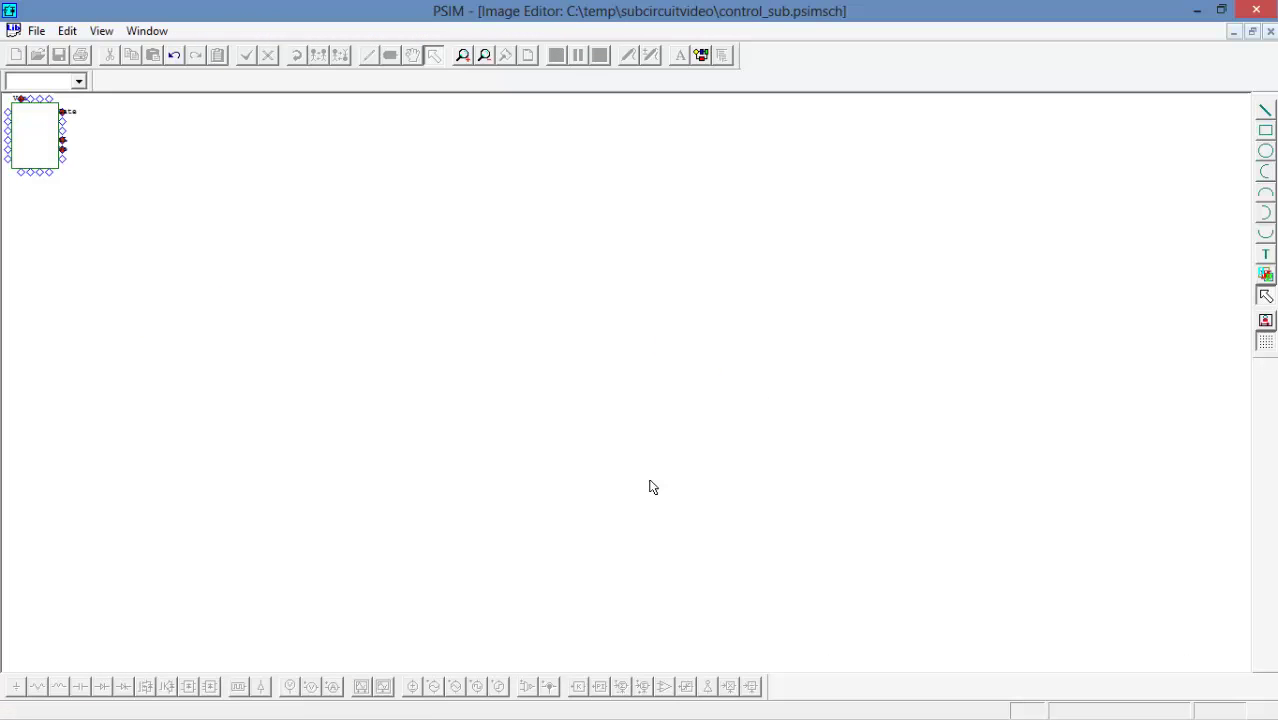
pyautogui.click(463, 56)
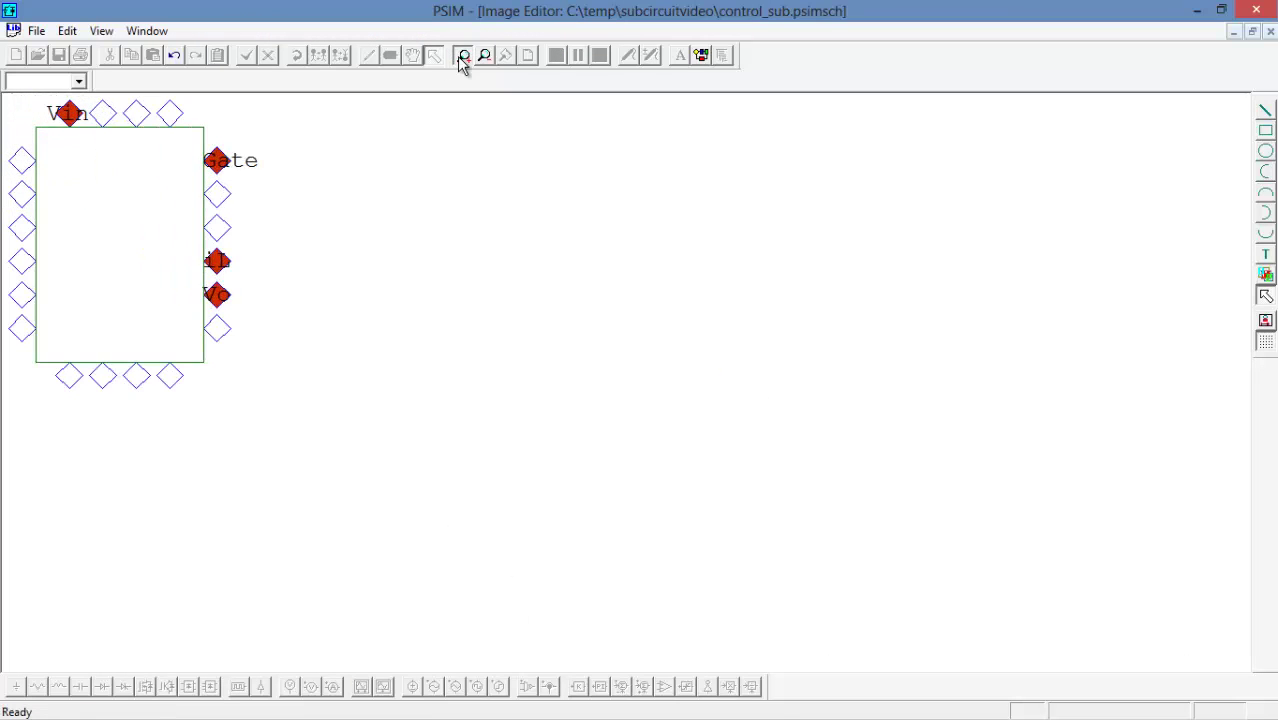
pyautogui.click(463, 56)
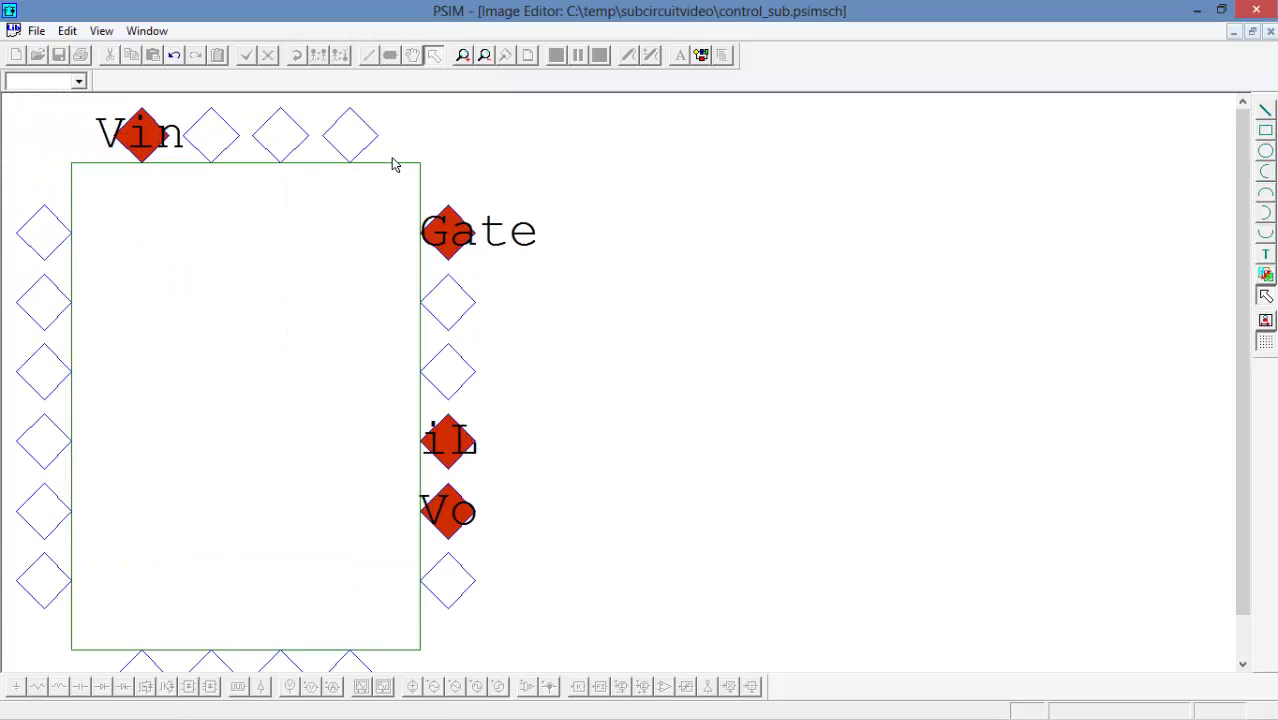
# - Delete all four edges of the symbol's default rectangle outline
pyautogui.click(397, 163)
pyautogui.press('Delete')
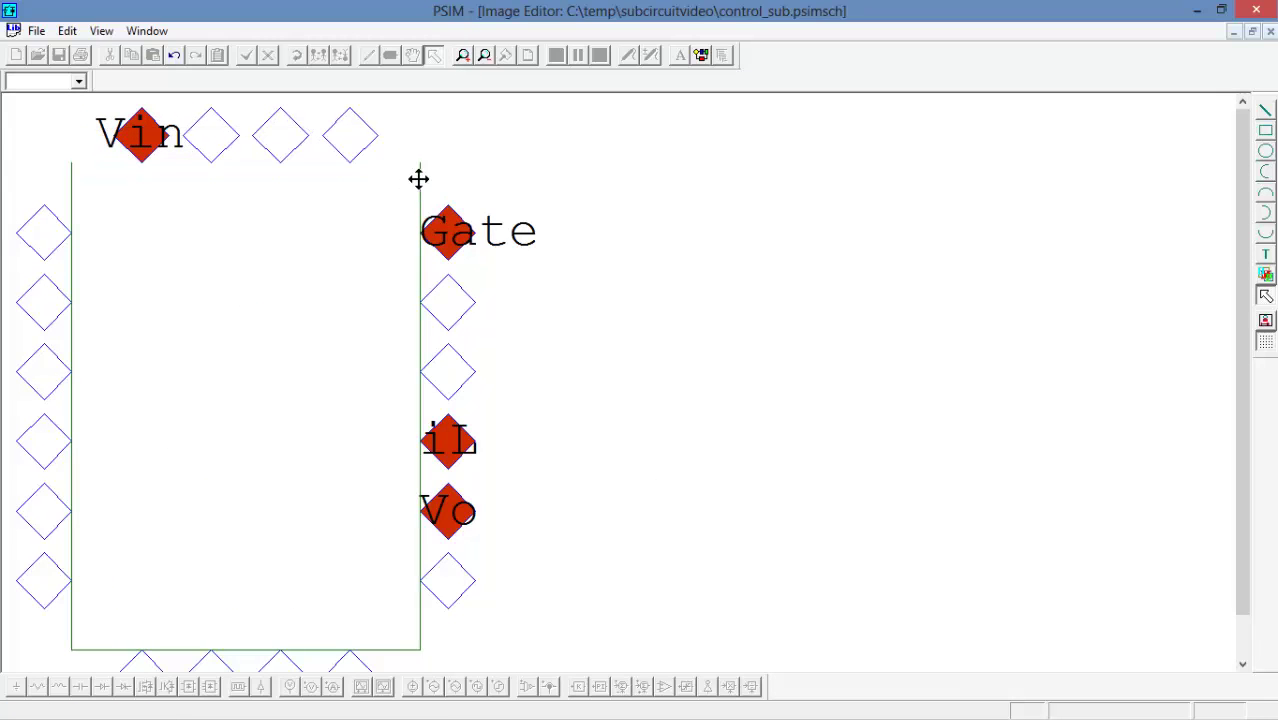
pyautogui.click(418, 179)
pyautogui.press('Delete')
pyautogui.click(405, 649)
pyautogui.press('Delete')
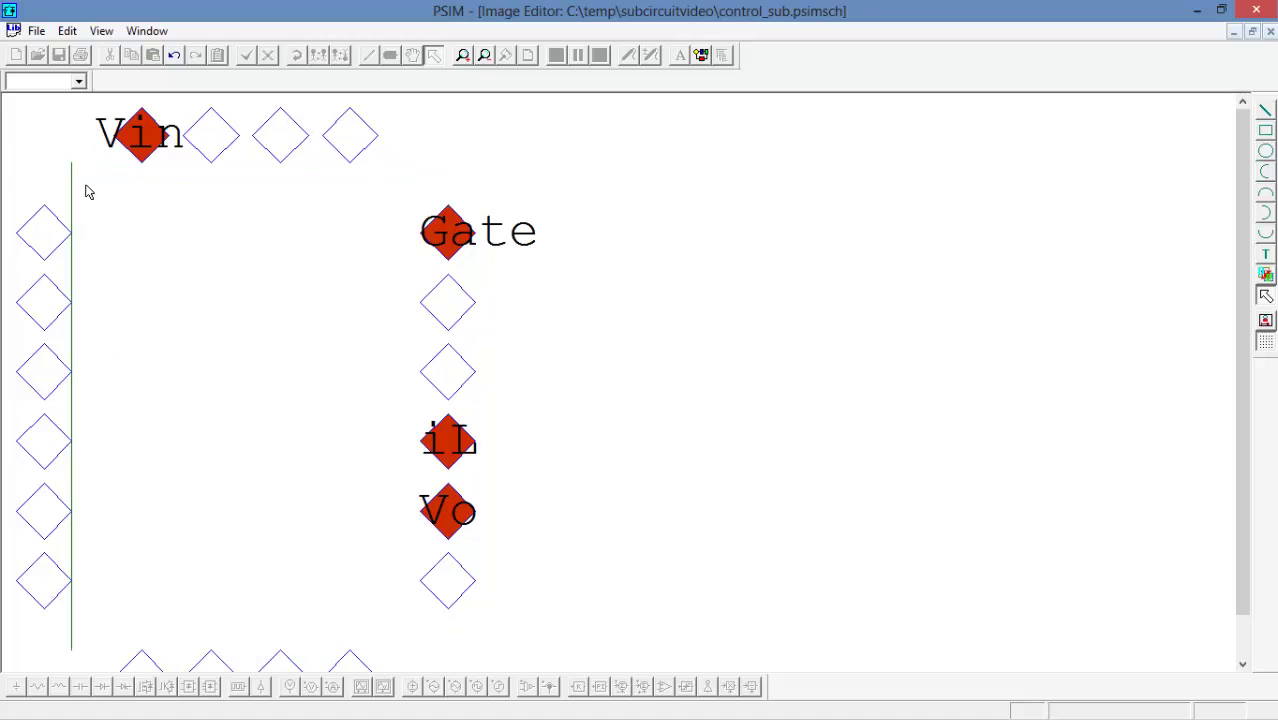
pyautogui.click(73, 193)
pyautogui.press('Delete')
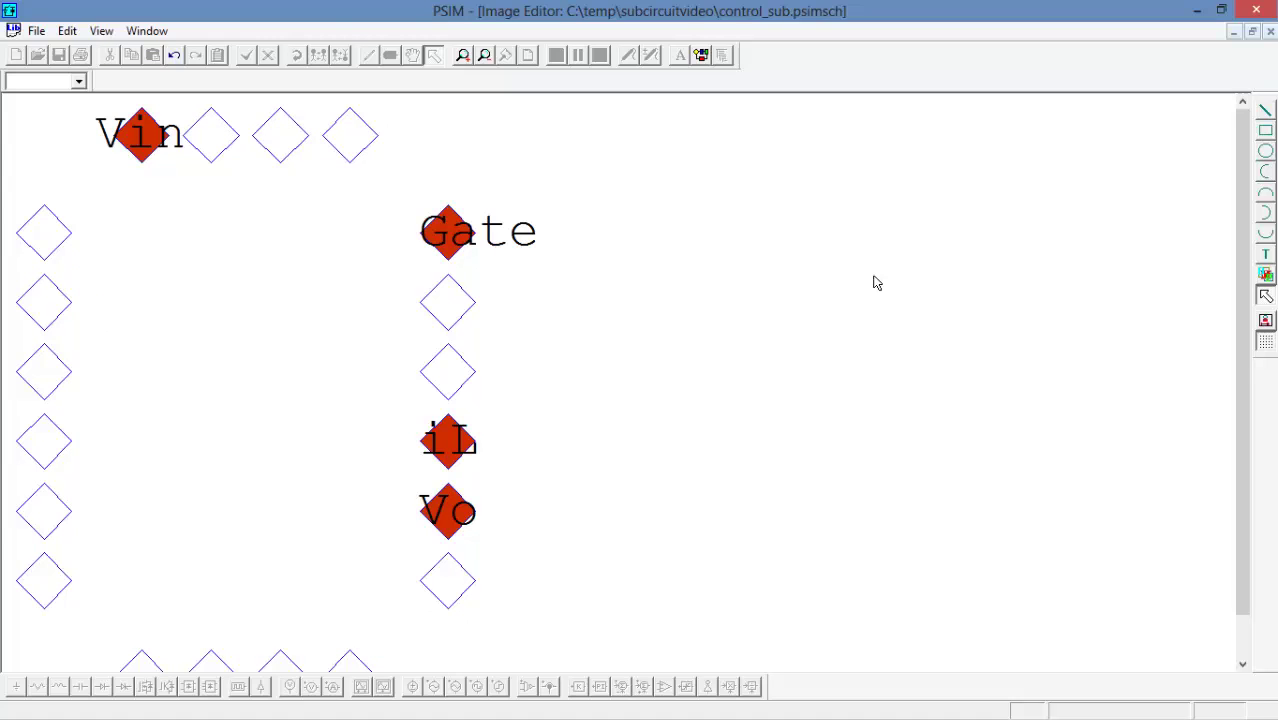
pyautogui.click(1265, 254)
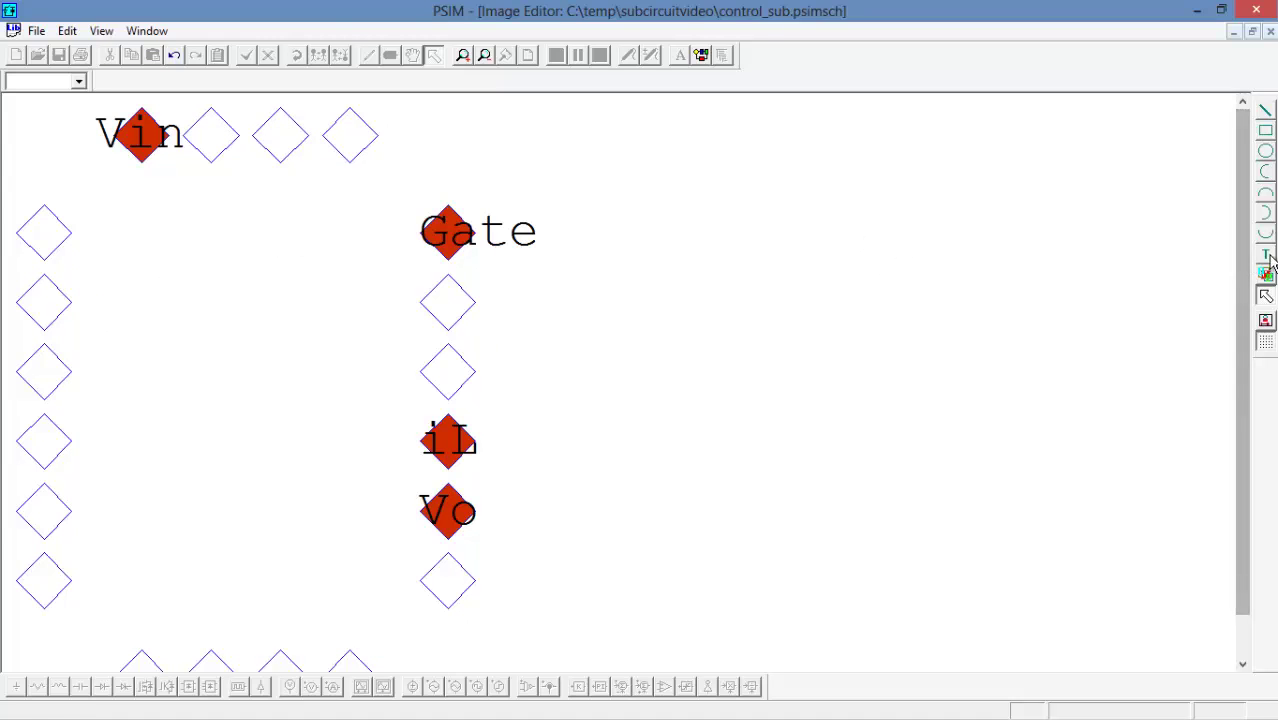
# - Place a Control_sub text label in font size 8 between the left and right port markers
pyautogui.click(1003, 344)
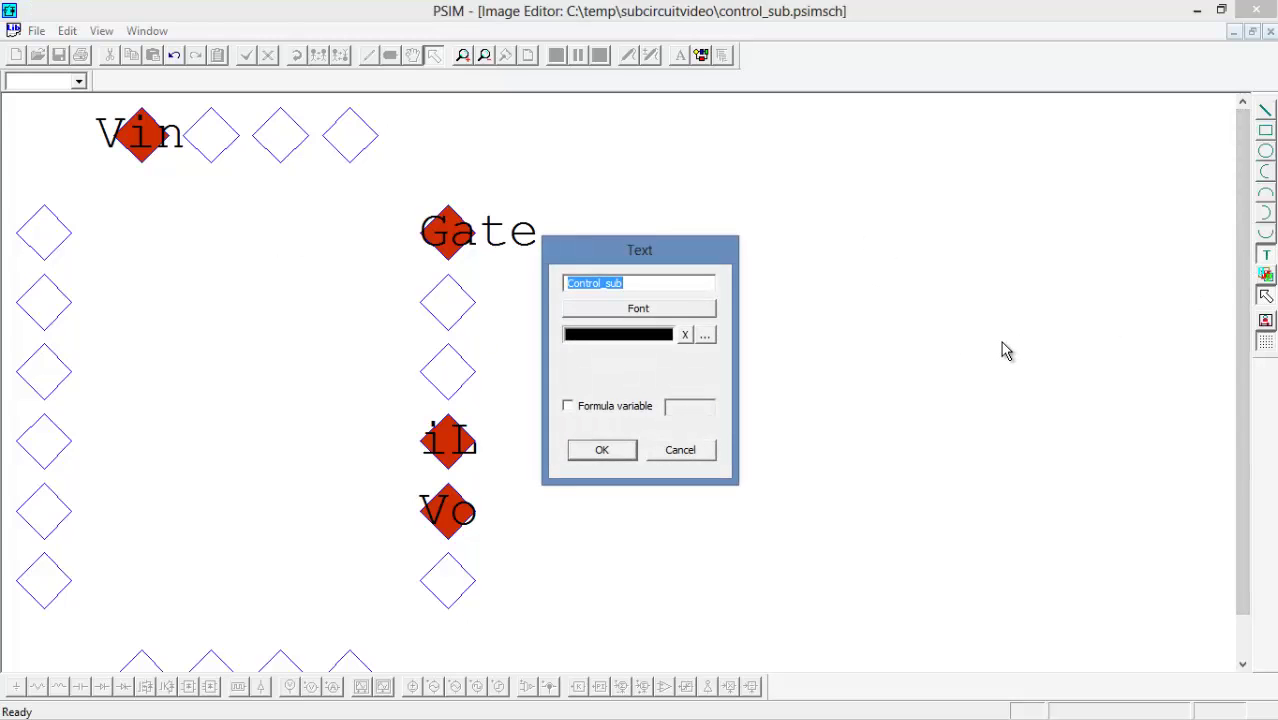
pyautogui.click(606, 312)
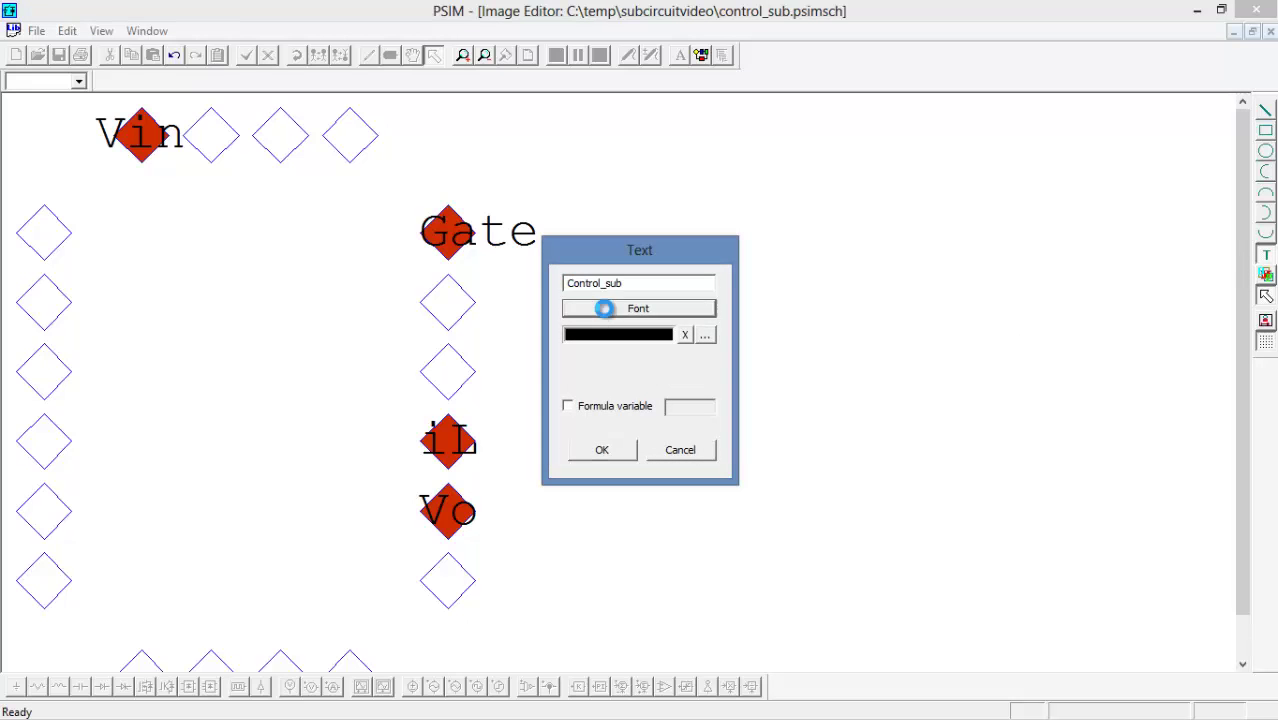
pyautogui.click(745, 276)
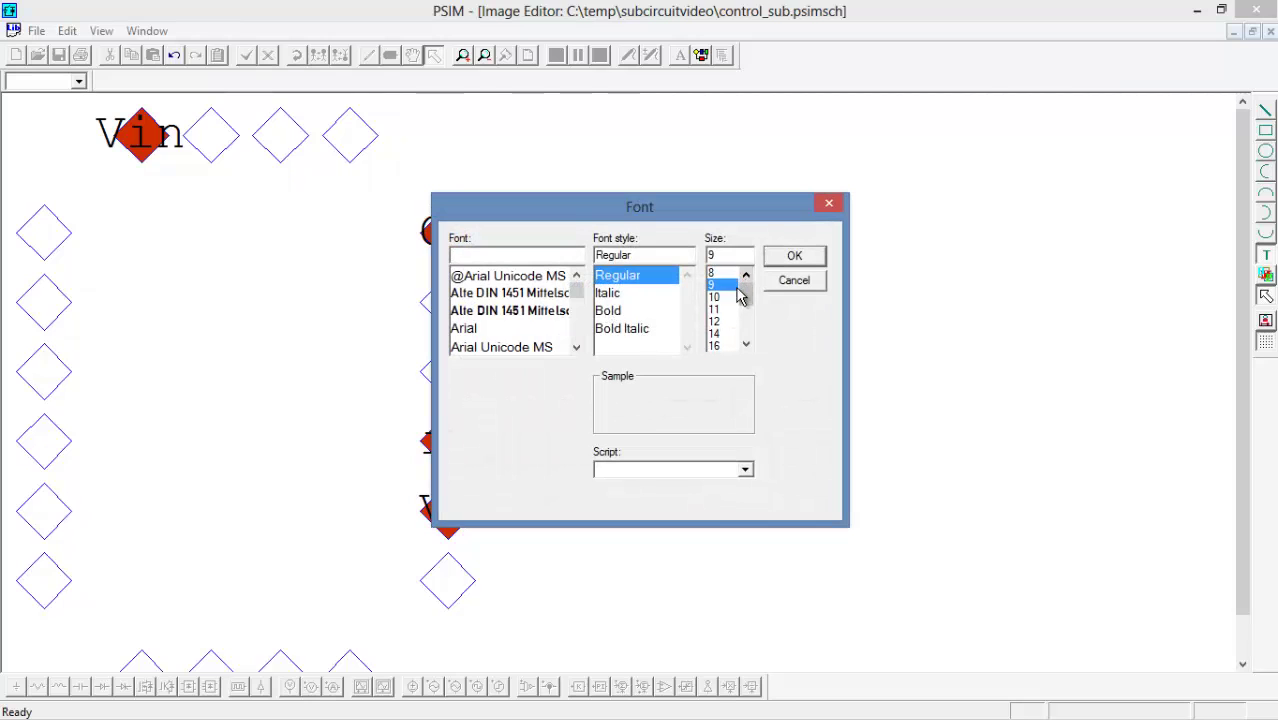
pyautogui.click(728, 274)
pyautogui.click(794, 256)
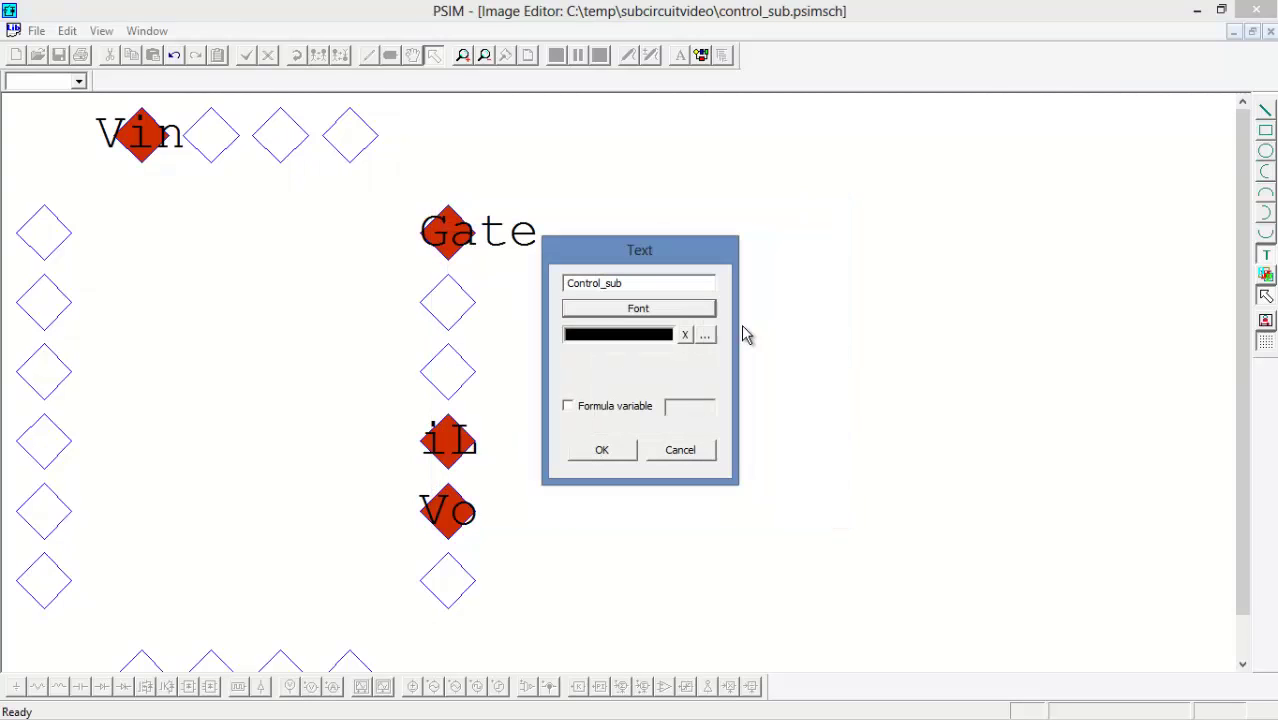
pyautogui.click(622, 455)
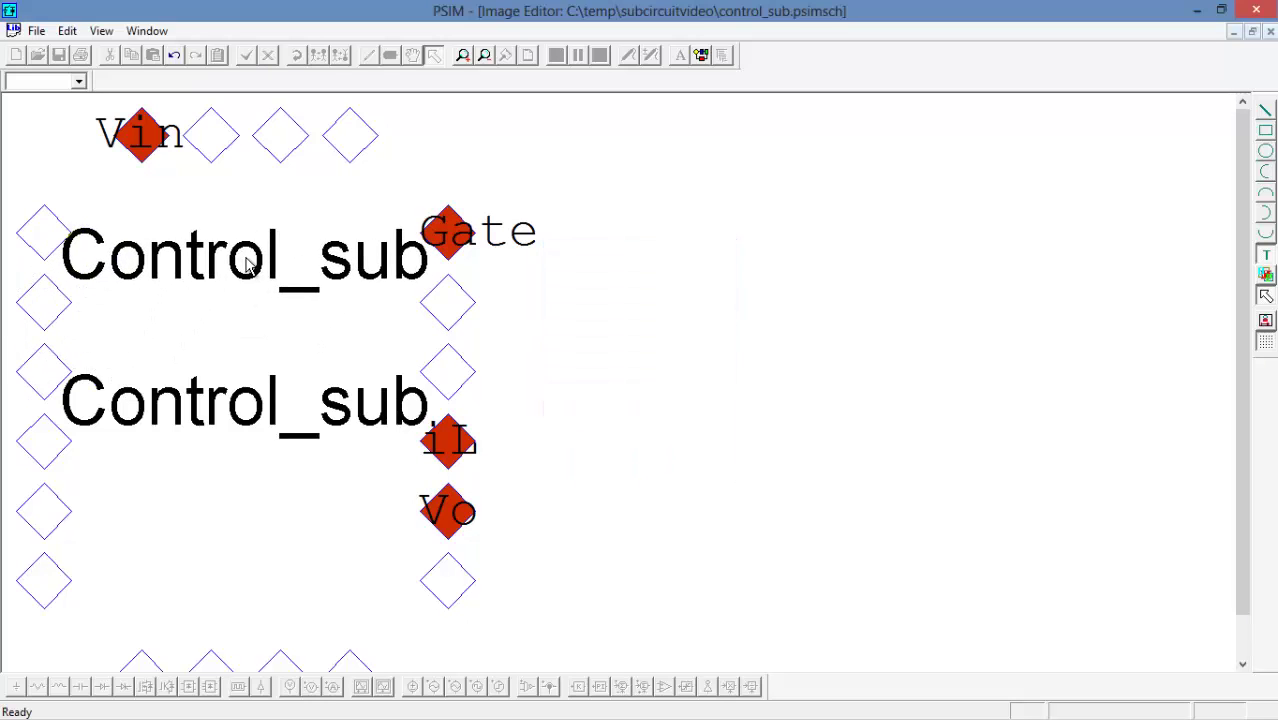
pyautogui.click(251, 334)
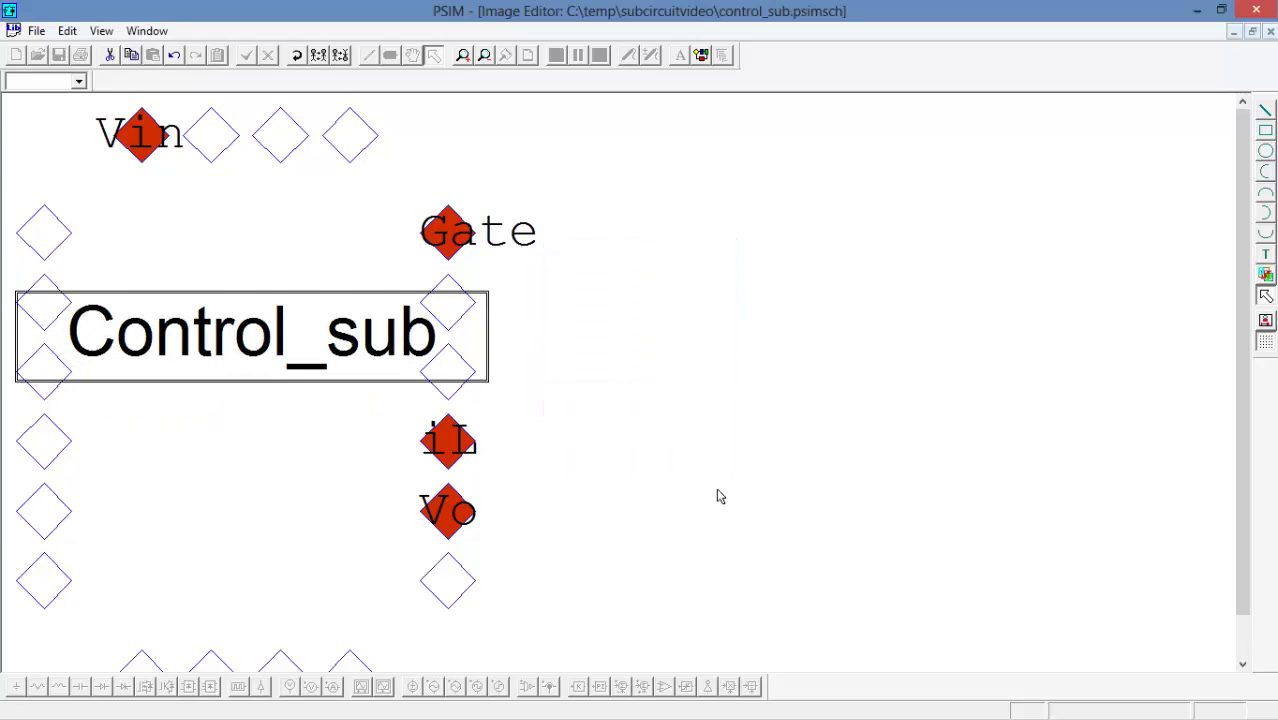
# - Draw lead lines from the Vo, iL and Gate pins and down from the Vin pin
pyautogui.scroll(-1, 718, 496)
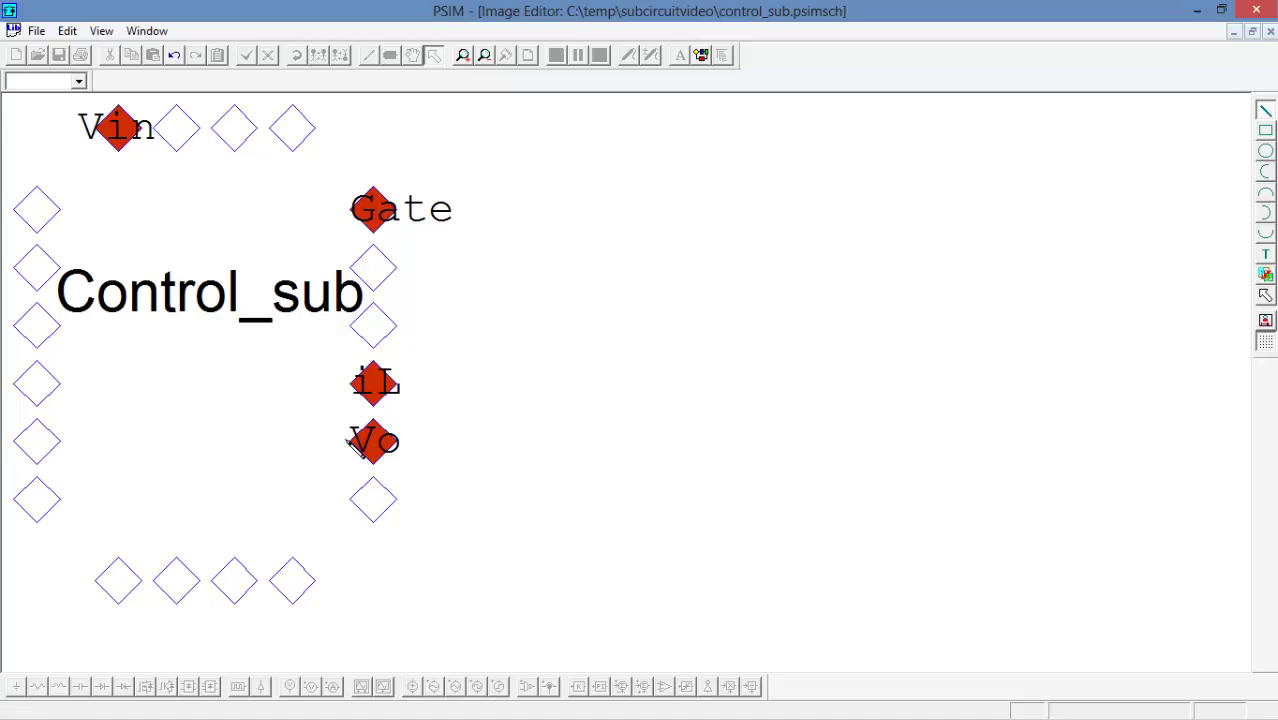
pyautogui.moveTo(348, 436); pyautogui.dragTo(240, 440)
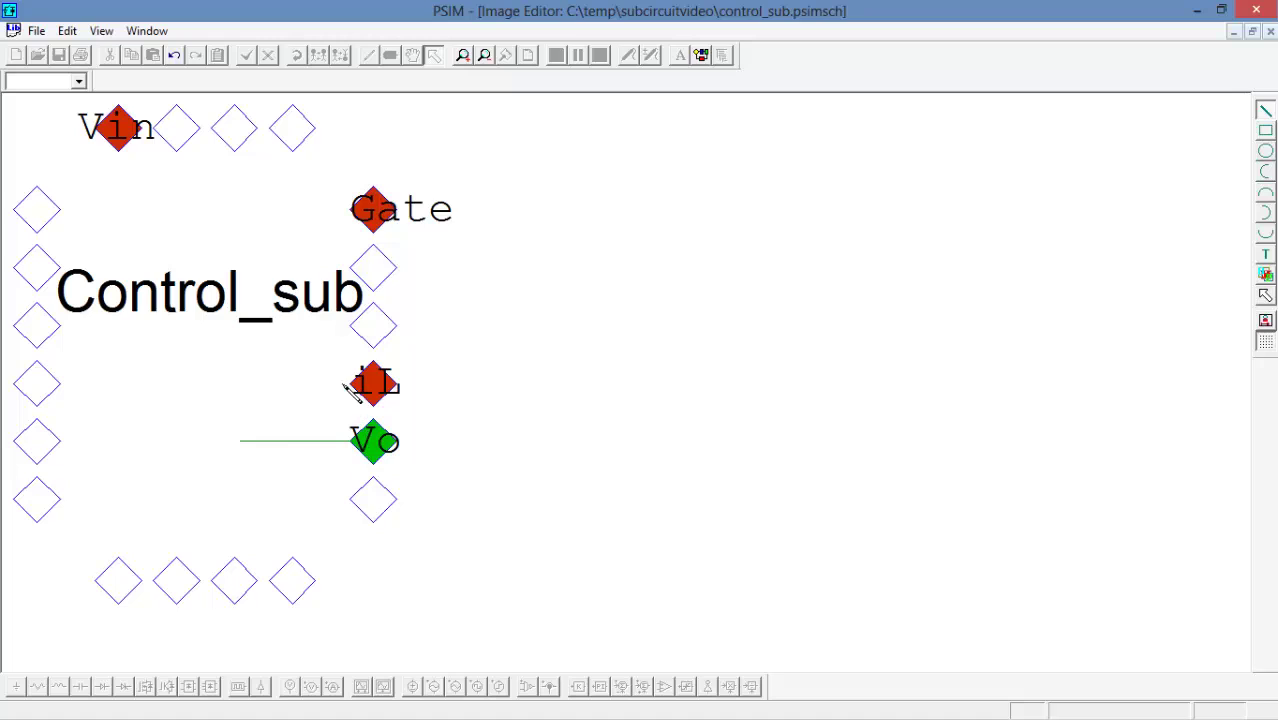
pyautogui.moveTo(346, 384); pyautogui.dragTo(245, 383)
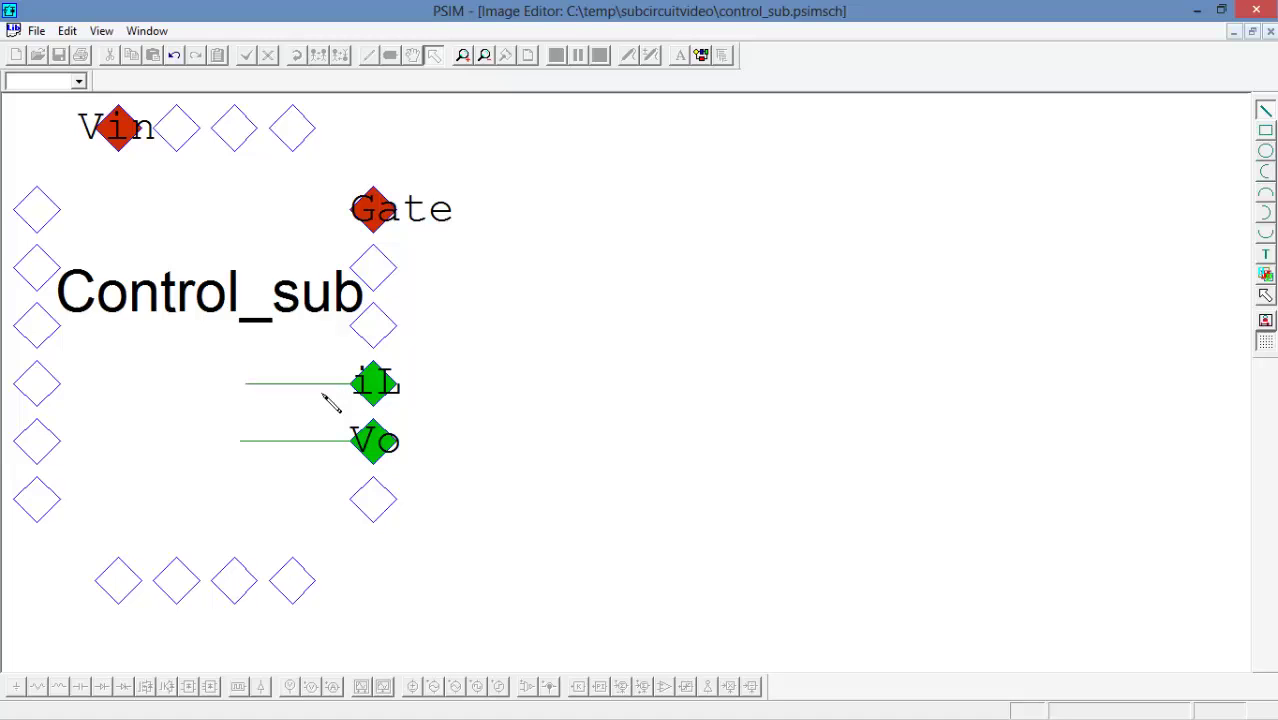
pyautogui.moveTo(347, 213); pyautogui.dragTo(269, 209)
pyautogui.click(356, 212)
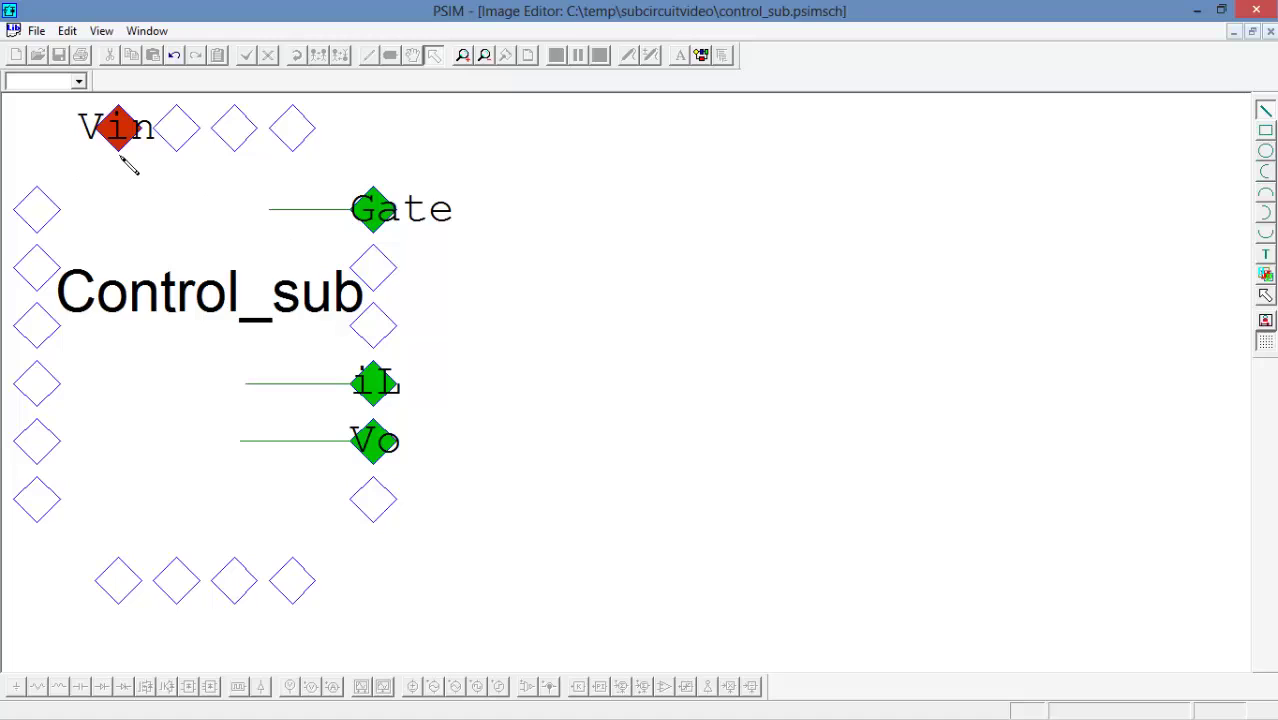
pyautogui.moveTo(118, 153)
pyautogui.mouseDown()
pyautogui.moveTo(116, 376)
pyautogui.moveTo(119, 366)
pyautogui.mouseUp()
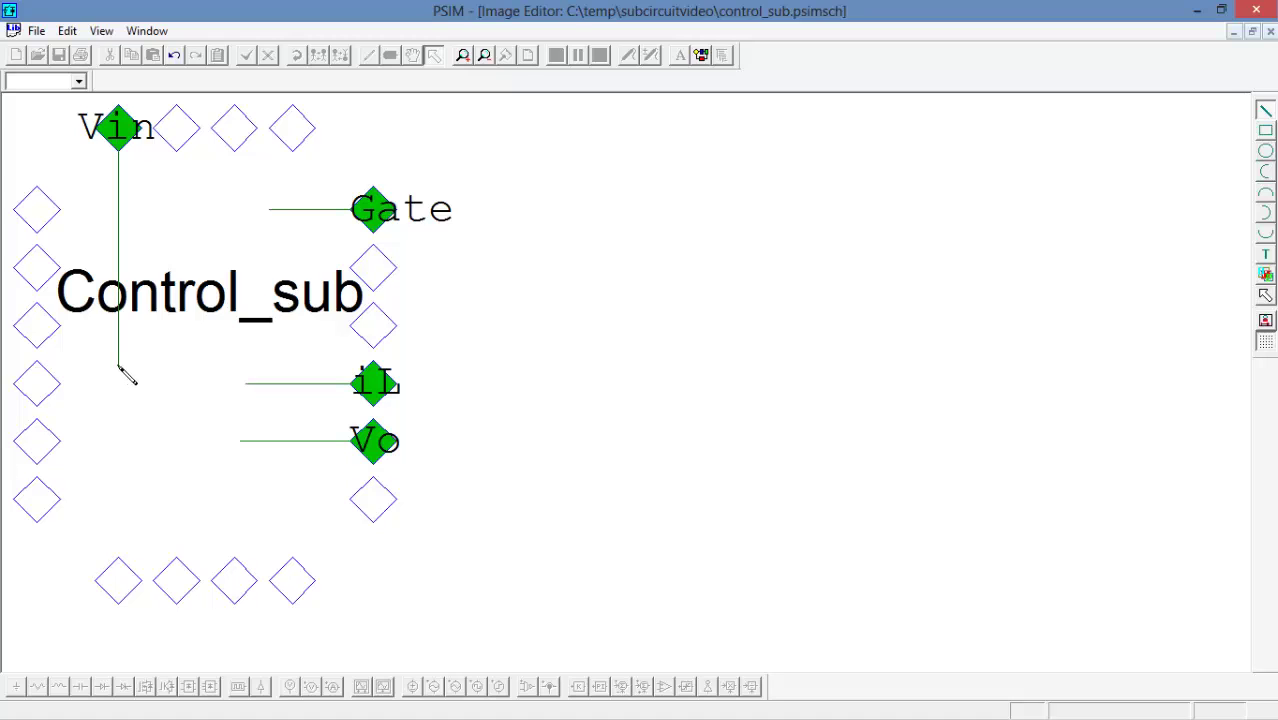
# - Draw the block rectangle below the Control_sub label and route the Gate wire down to it
pyautogui.click(1266, 129)
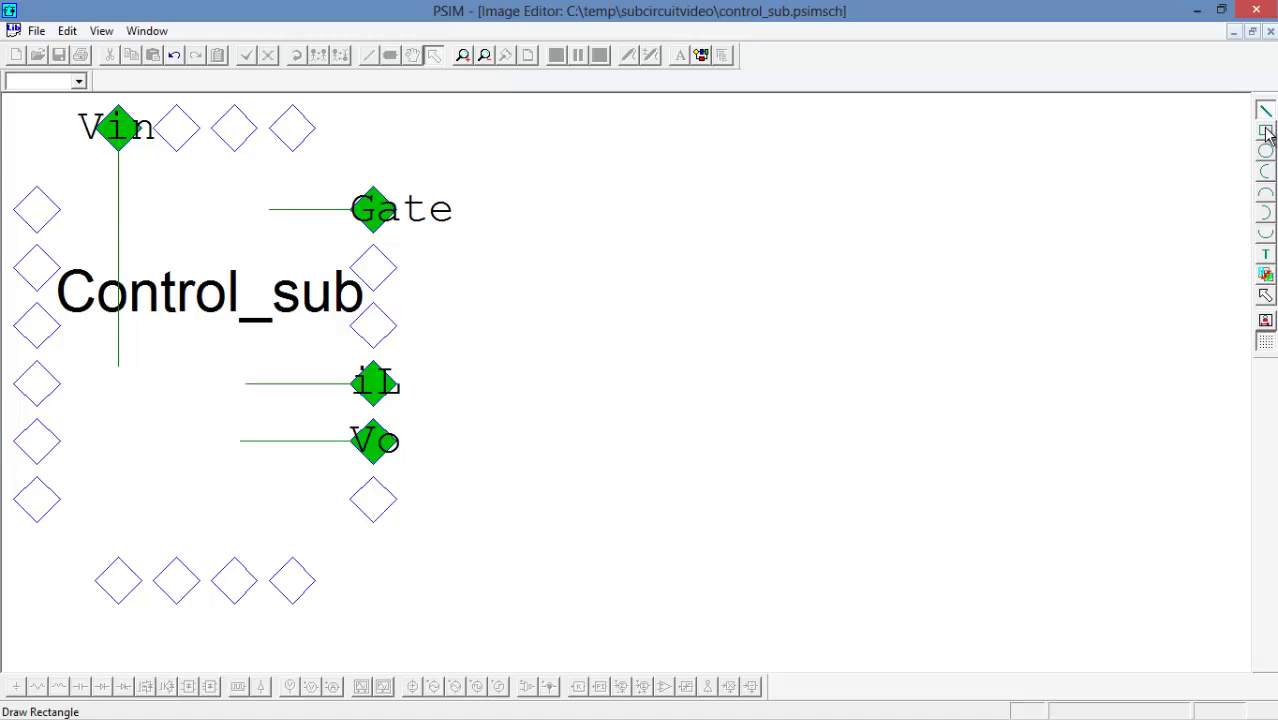
pyautogui.moveTo(83, 366); pyautogui.dragTo(245, 455)
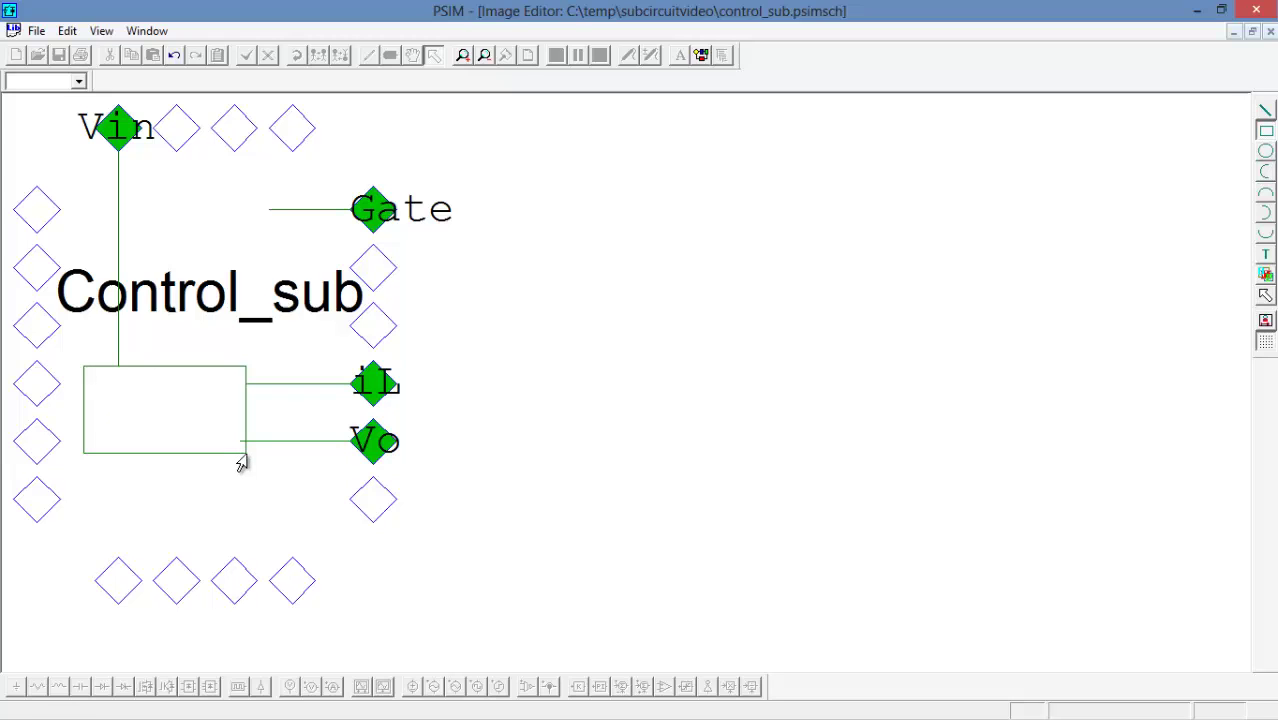
pyautogui.click(1266, 110)
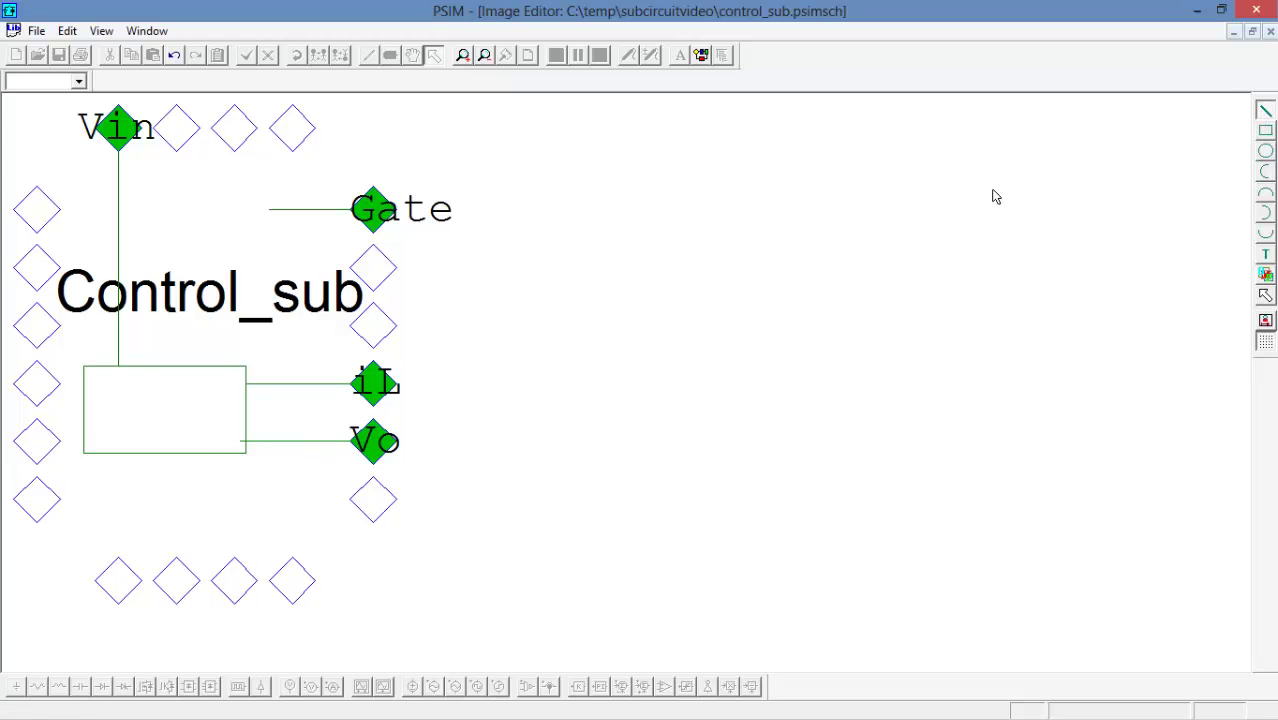
pyautogui.moveTo(239, 219); pyautogui.dragTo(206, 366)
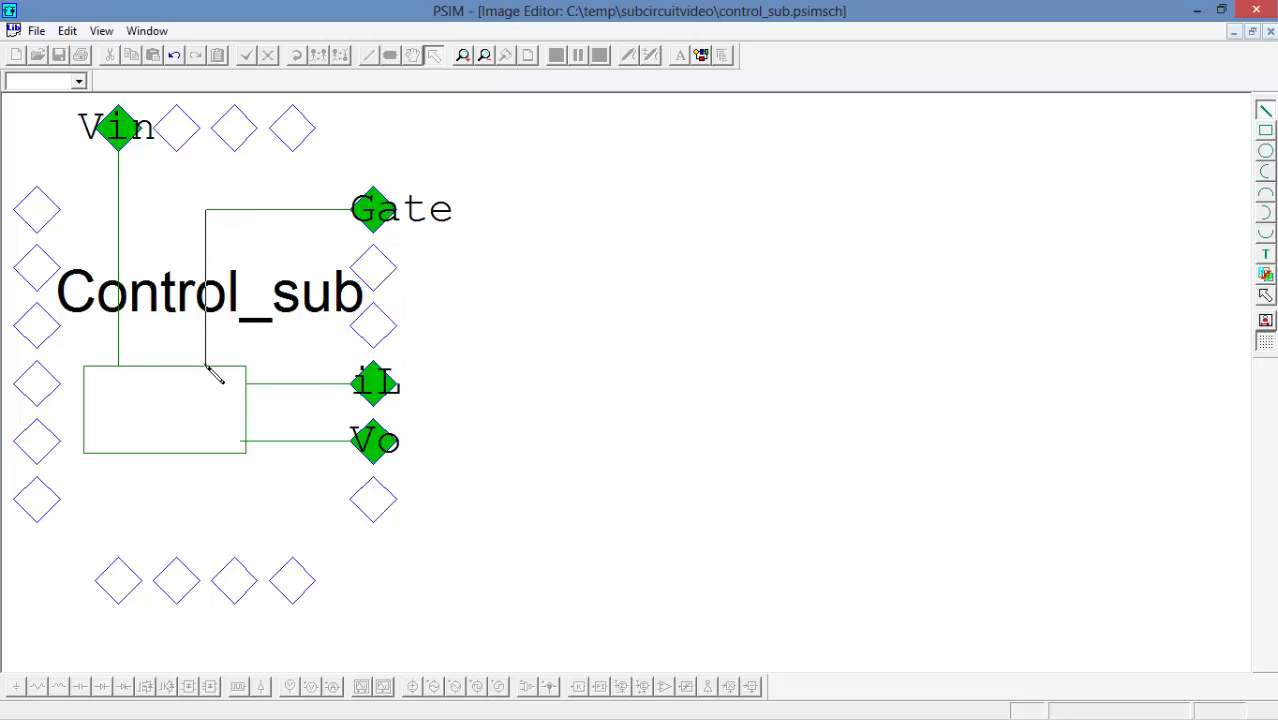
pyautogui.press('Escape')
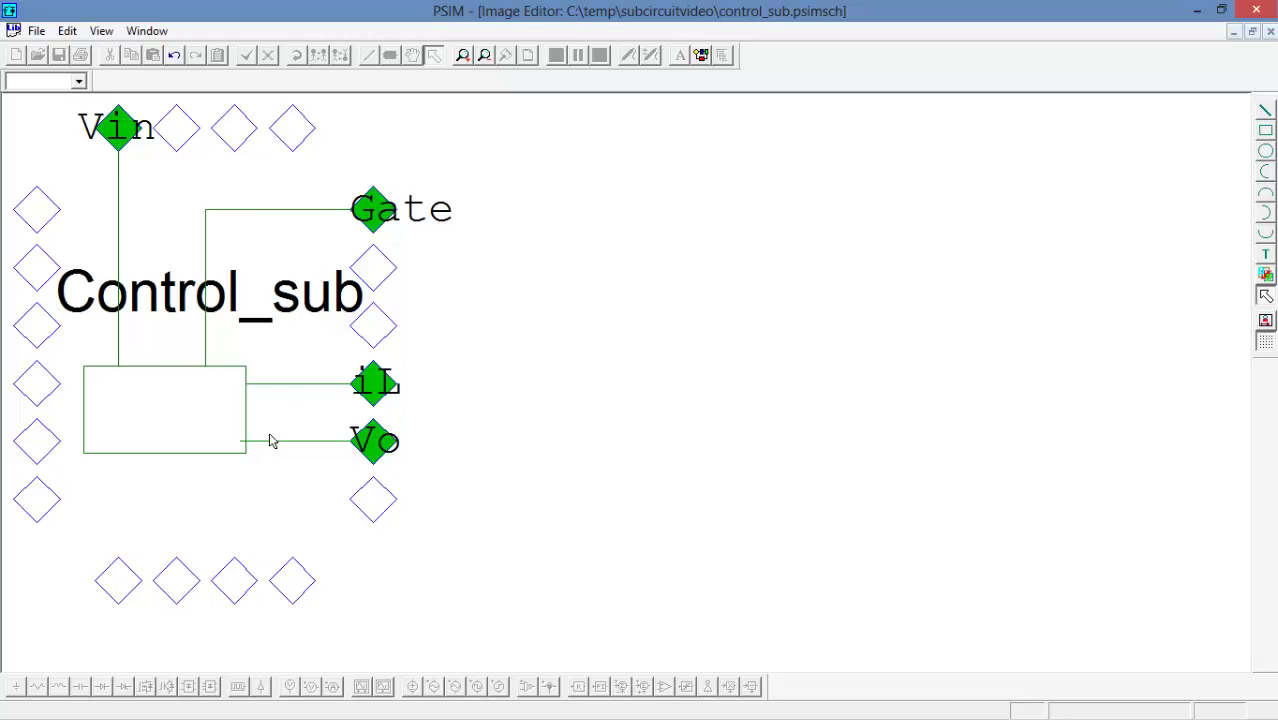
pyautogui.click(266, 441)
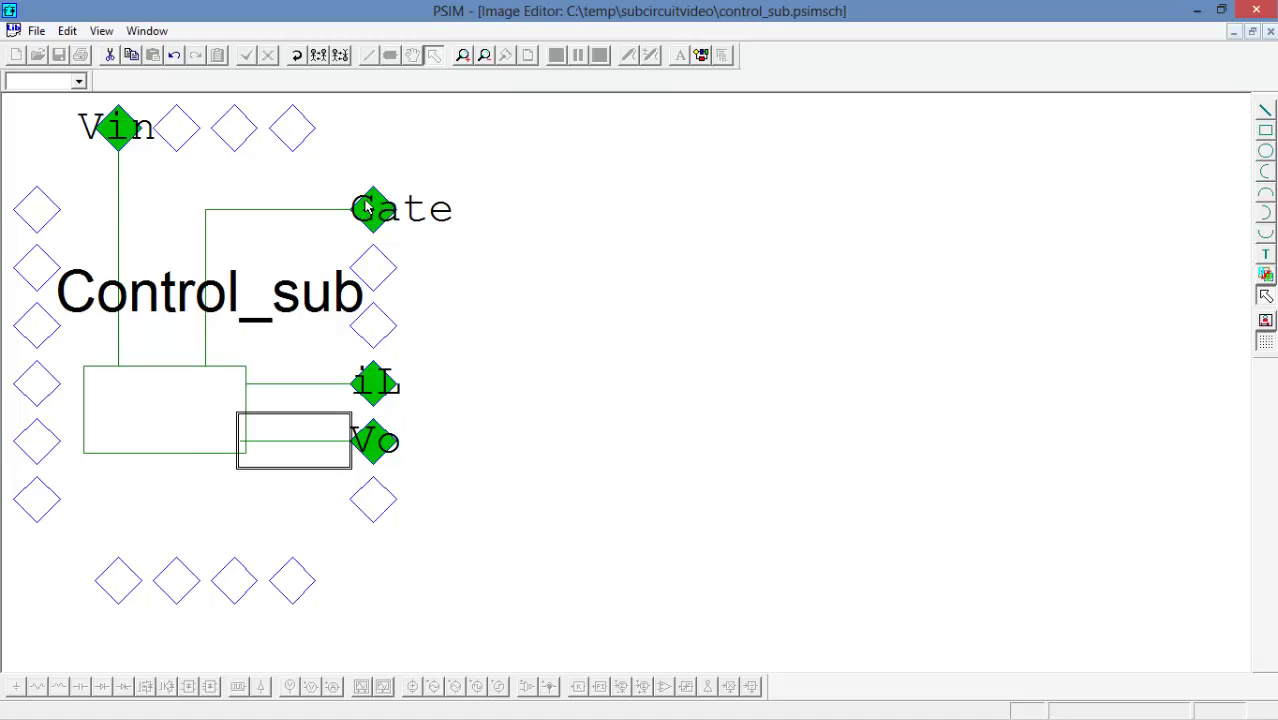
pyautogui.click(182, 200)
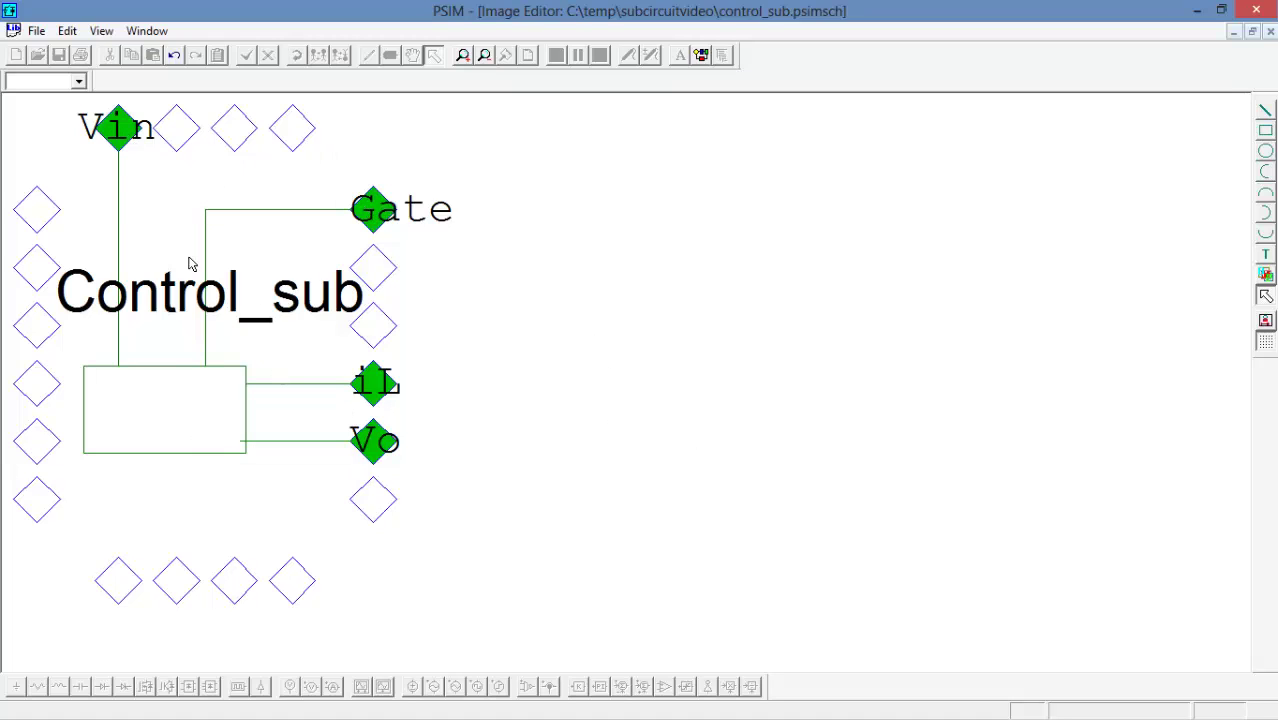
# - Update the symbol with the edited image, close the image editor, and save control_sub.psimsch
pyautogui.click(37, 31)
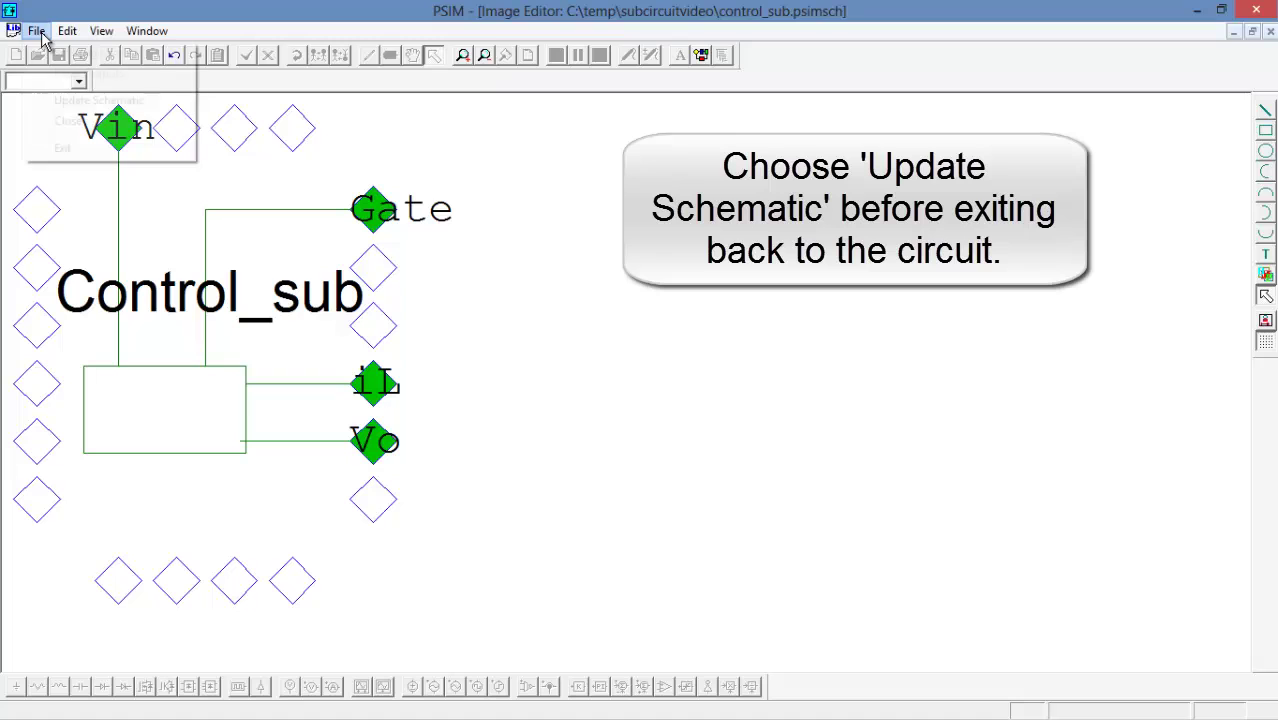
pyautogui.click(108, 101)
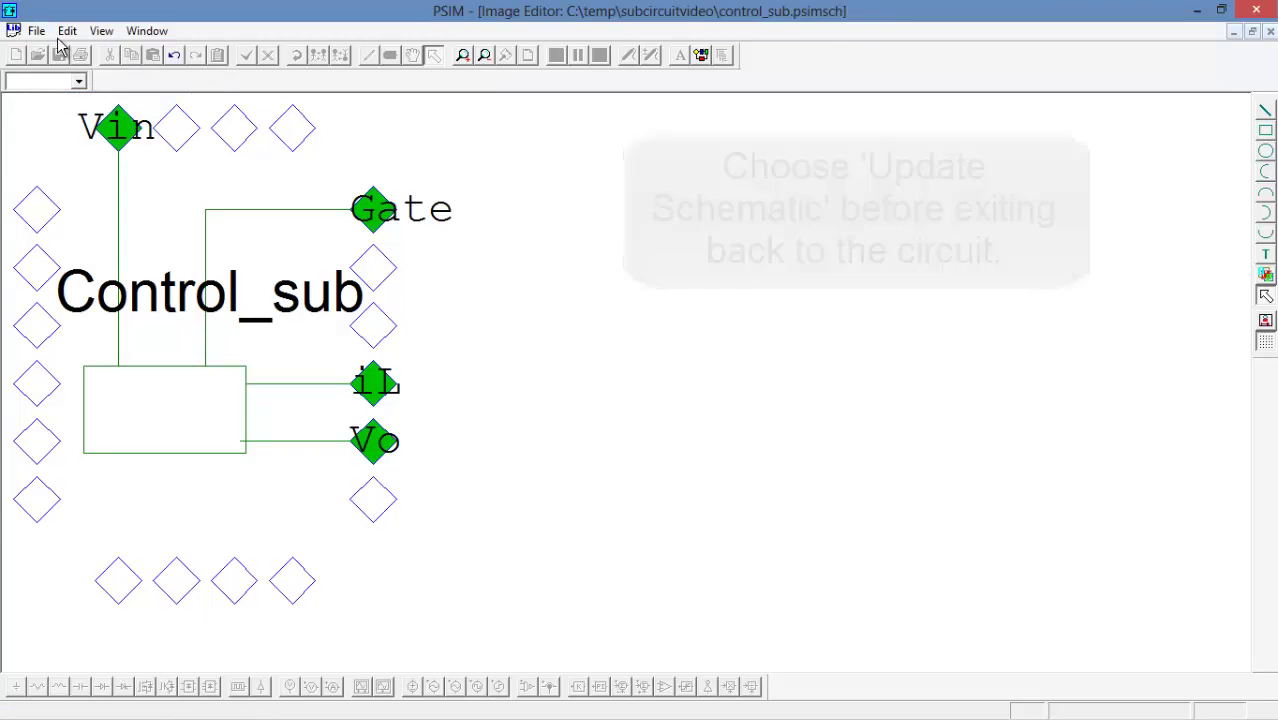
pyautogui.click(36, 31)
pyautogui.click(64, 121)
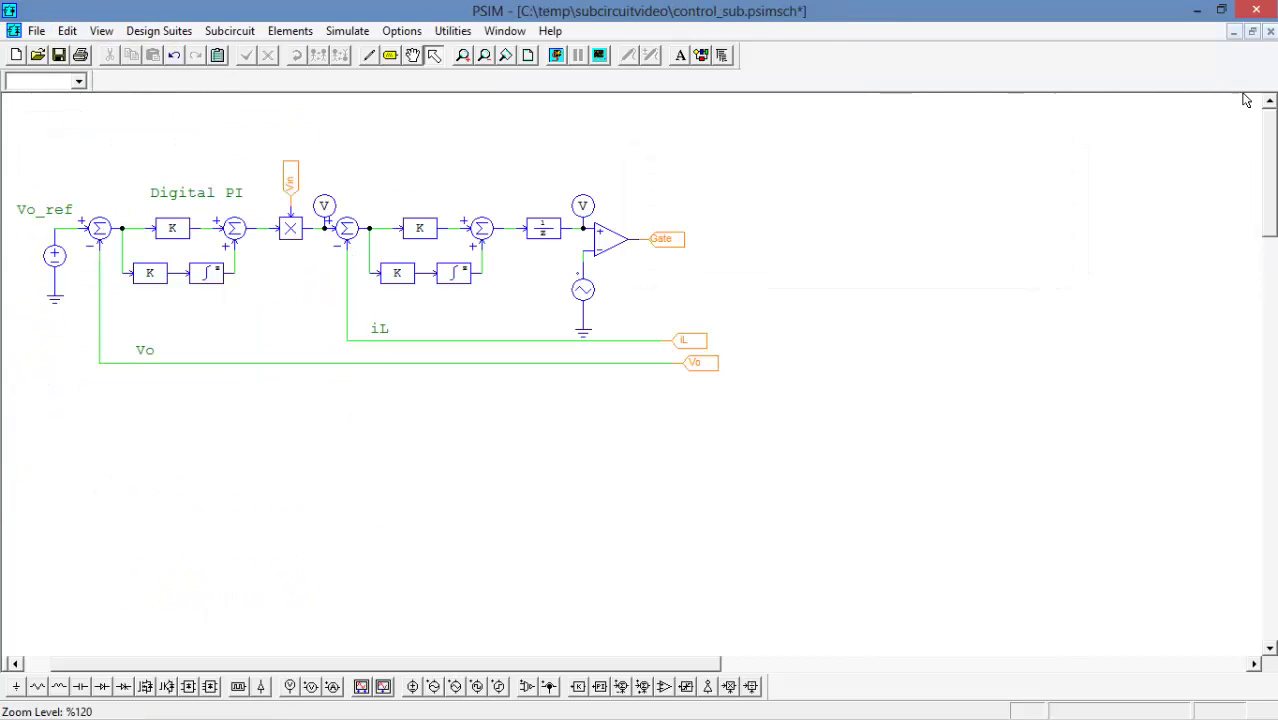
pyautogui.click(1270, 33)
pyautogui.click(582, 415)
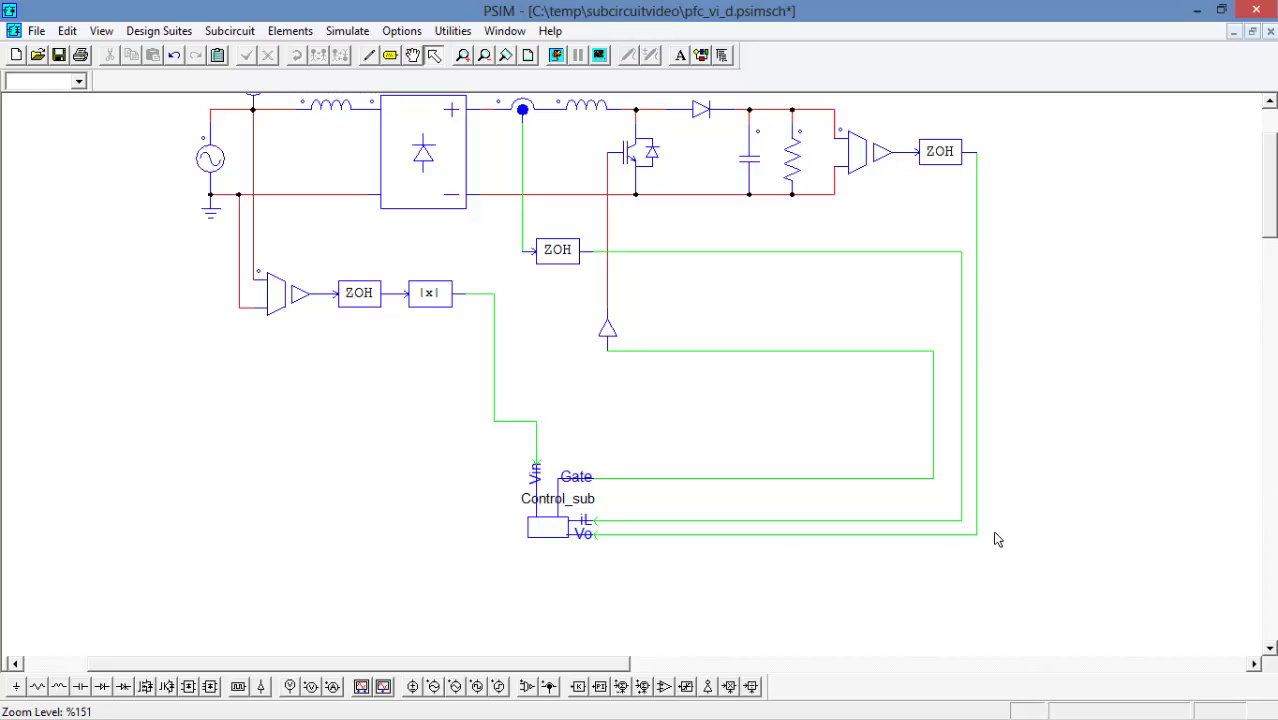
# - Run the simulation, plot the S1.iref waveform in Simview, then close the viewer
pyautogui.click(555, 57)
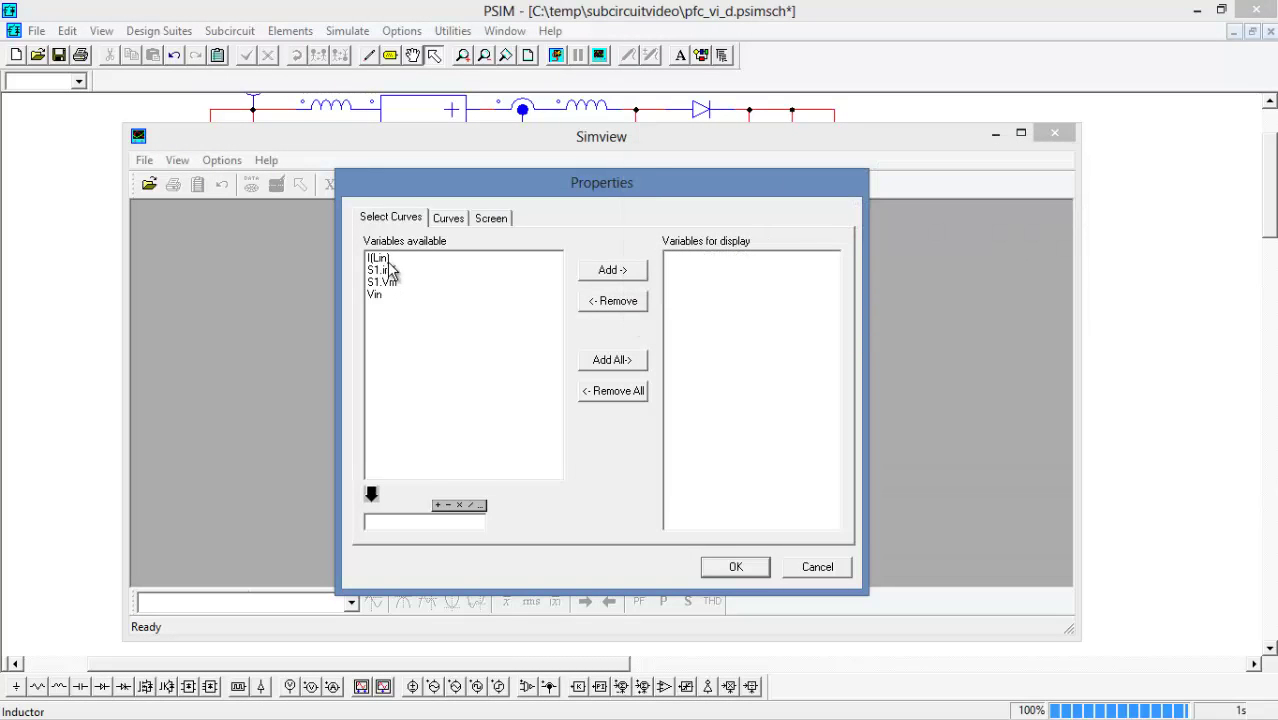
pyautogui.doubleClick(385, 271)
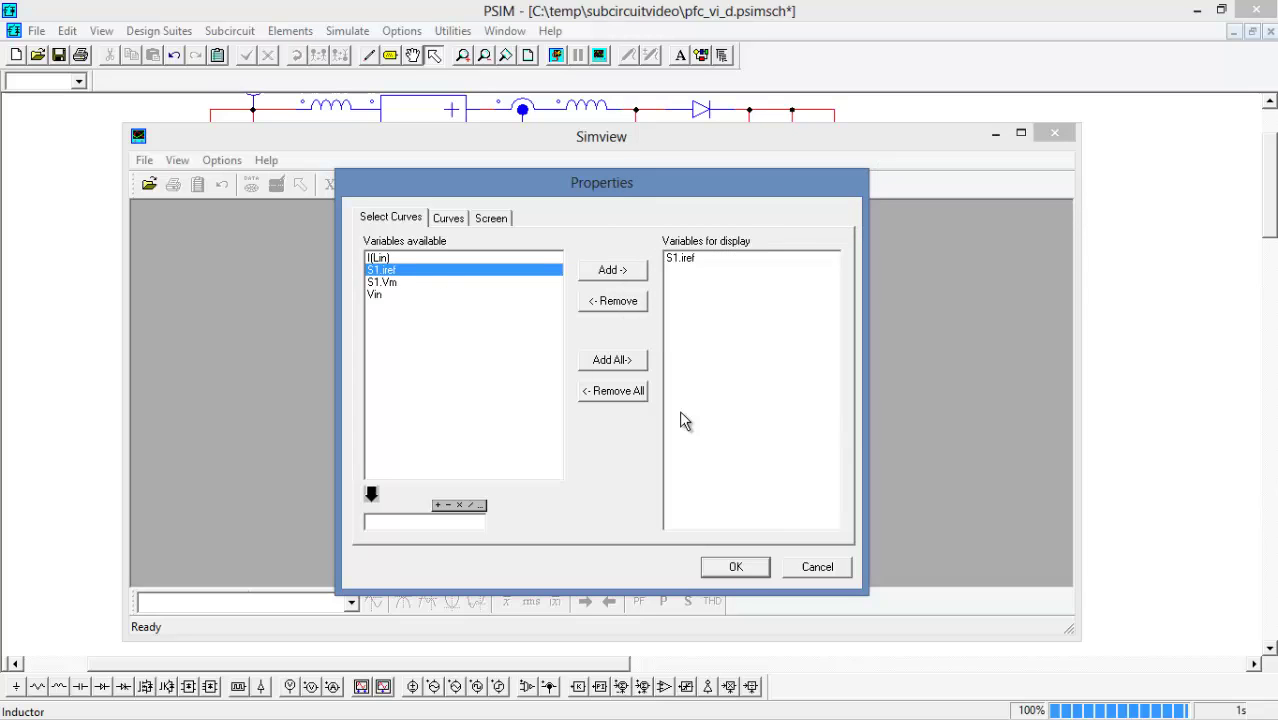
pyautogui.click(756, 566)
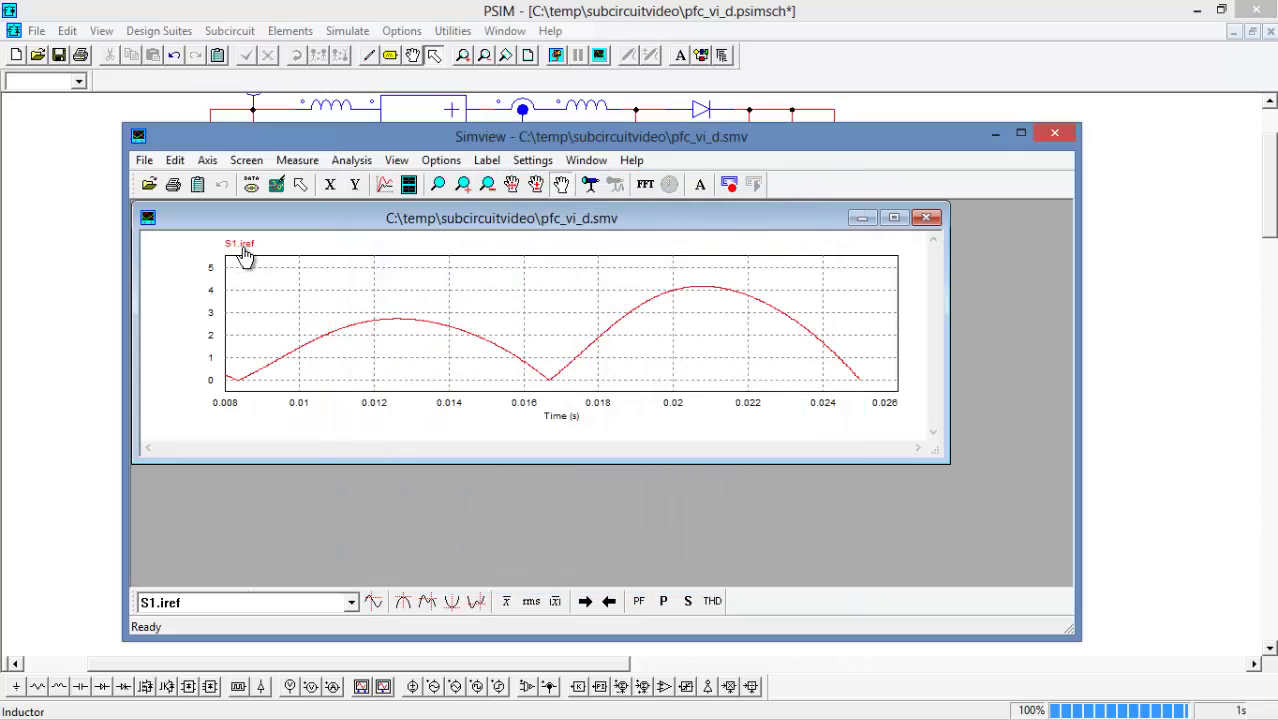
pyautogui.click(1062, 133)
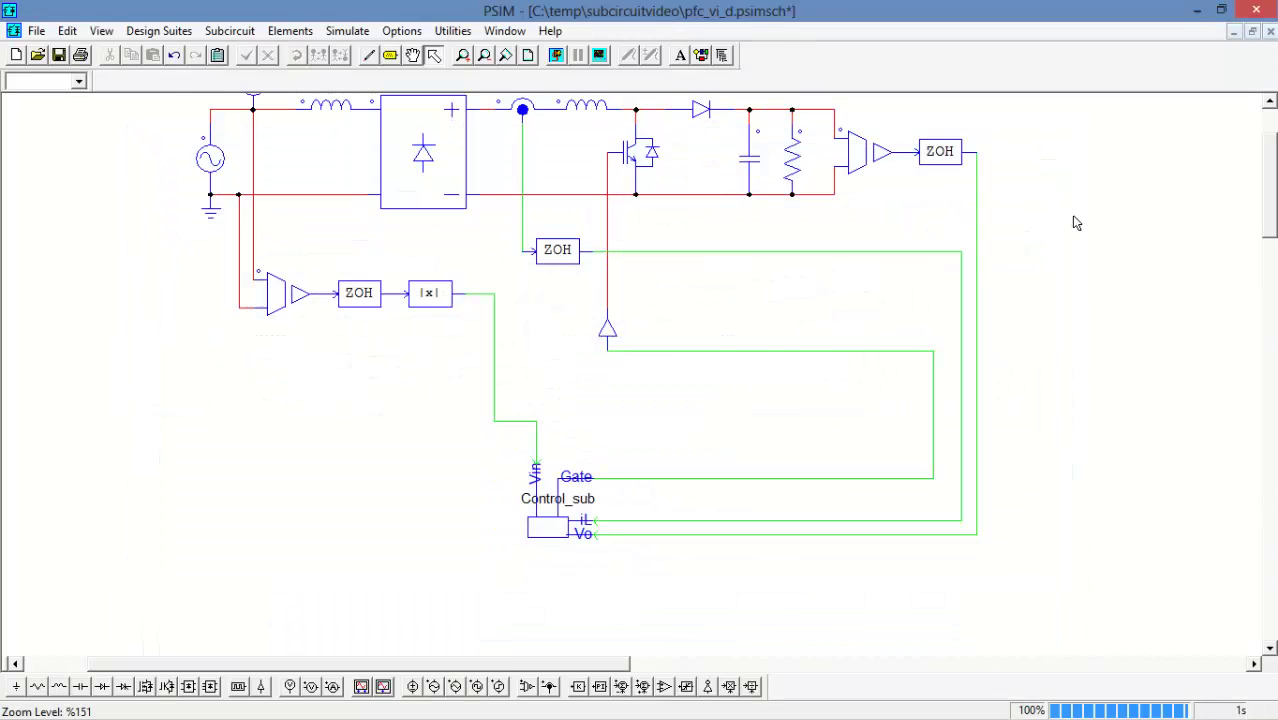
pyautogui.doubleClick(545, 525)
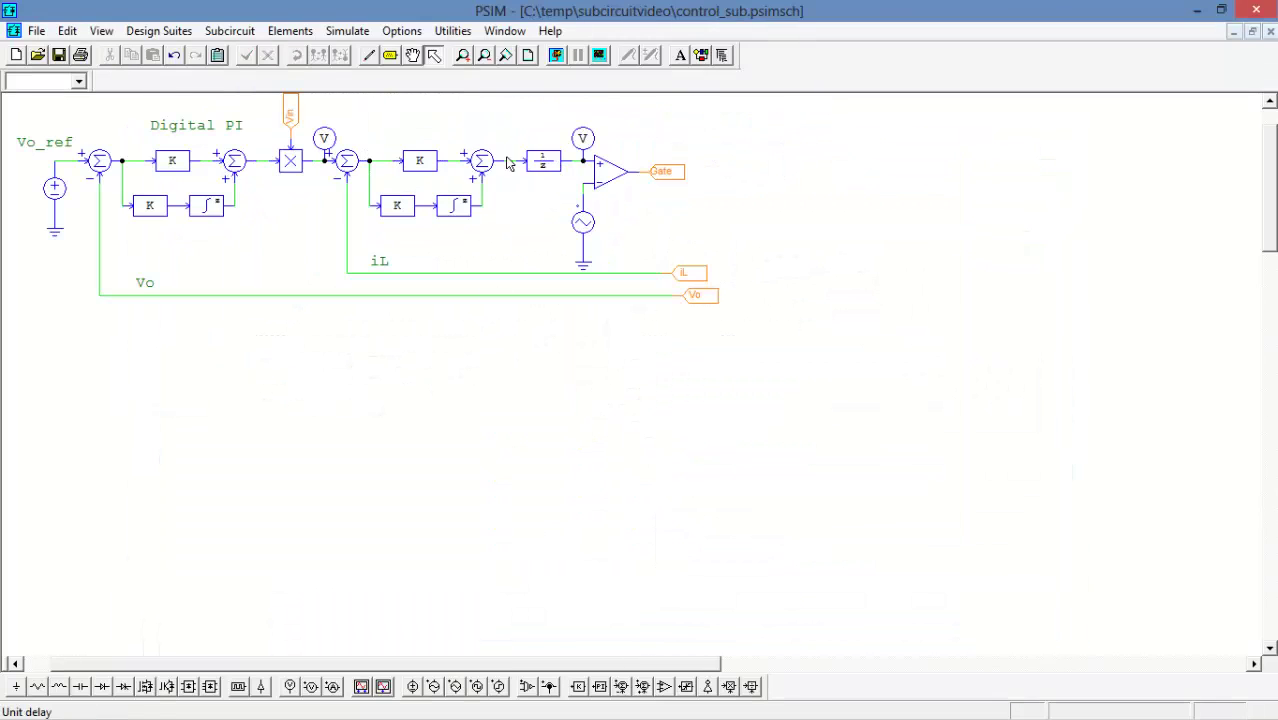
pyautogui.doubleClick(323, 137)
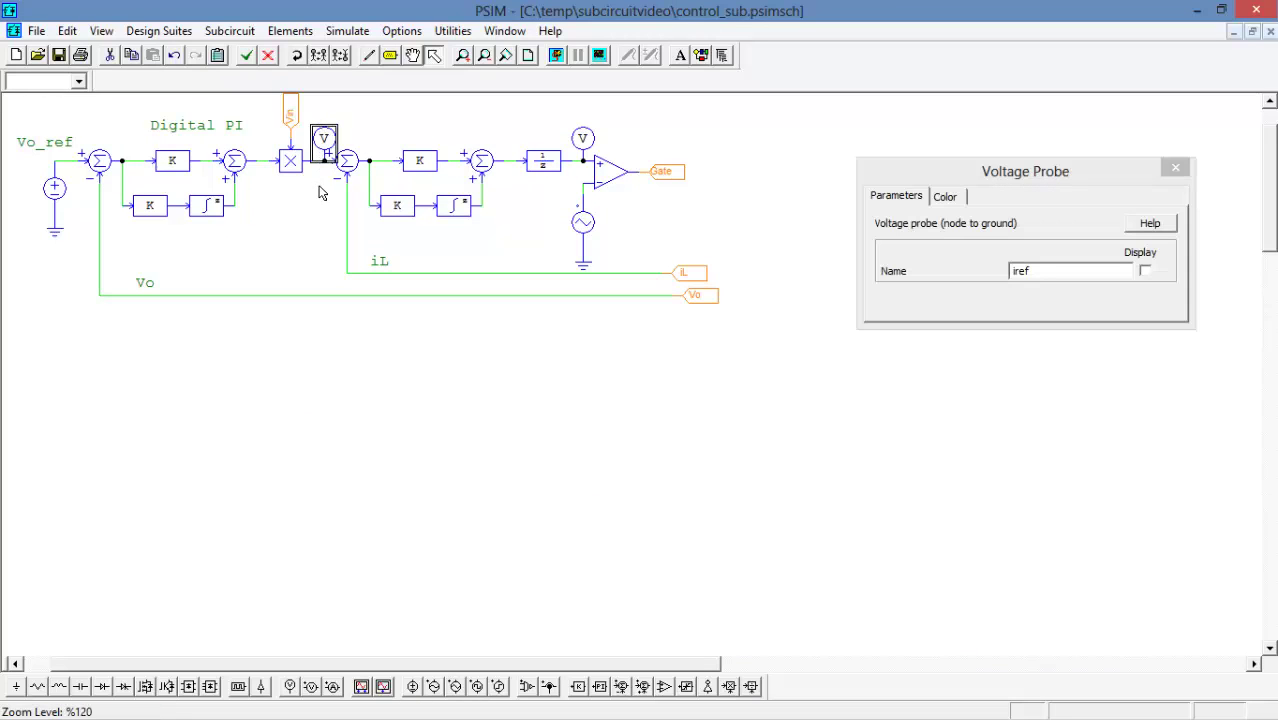
pyautogui.click(1175, 170)
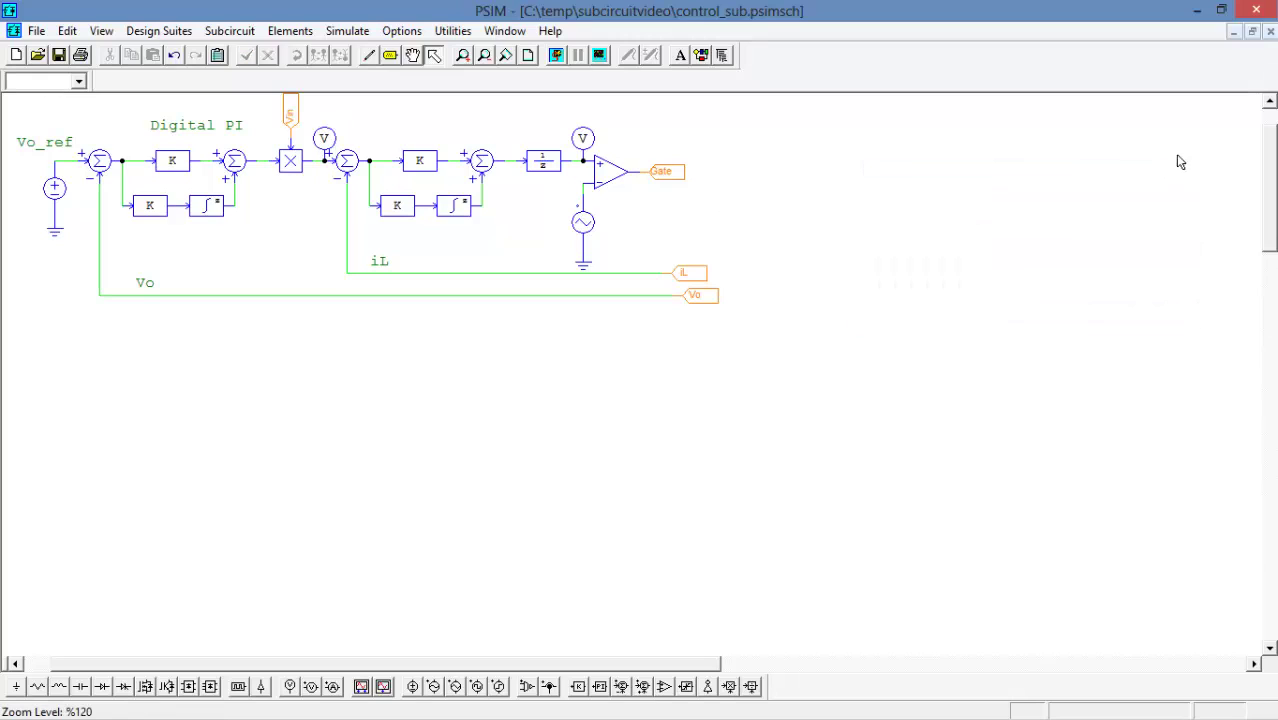
pyautogui.click(1270, 31)
# - Open the Control_sub block's Attributes to view its still-empty Subcircuit Variables list
pyautogui.click(725, 434)
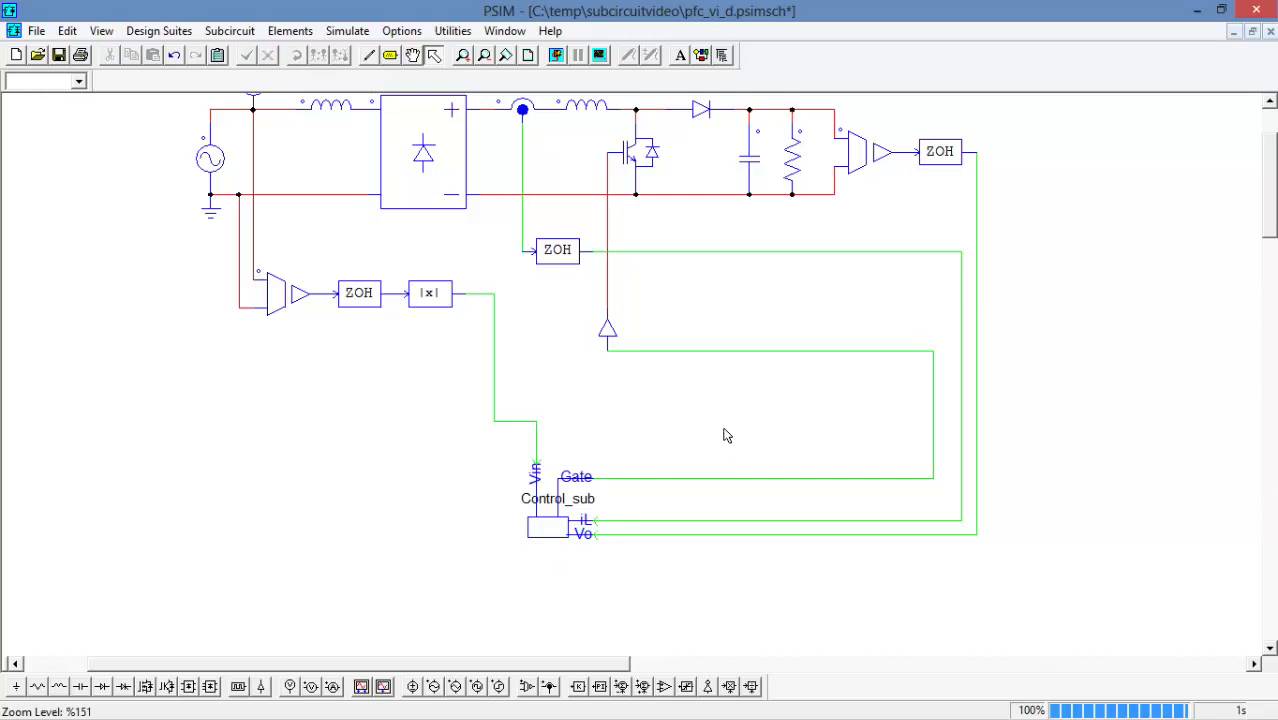
pyautogui.rightClick(551, 521)
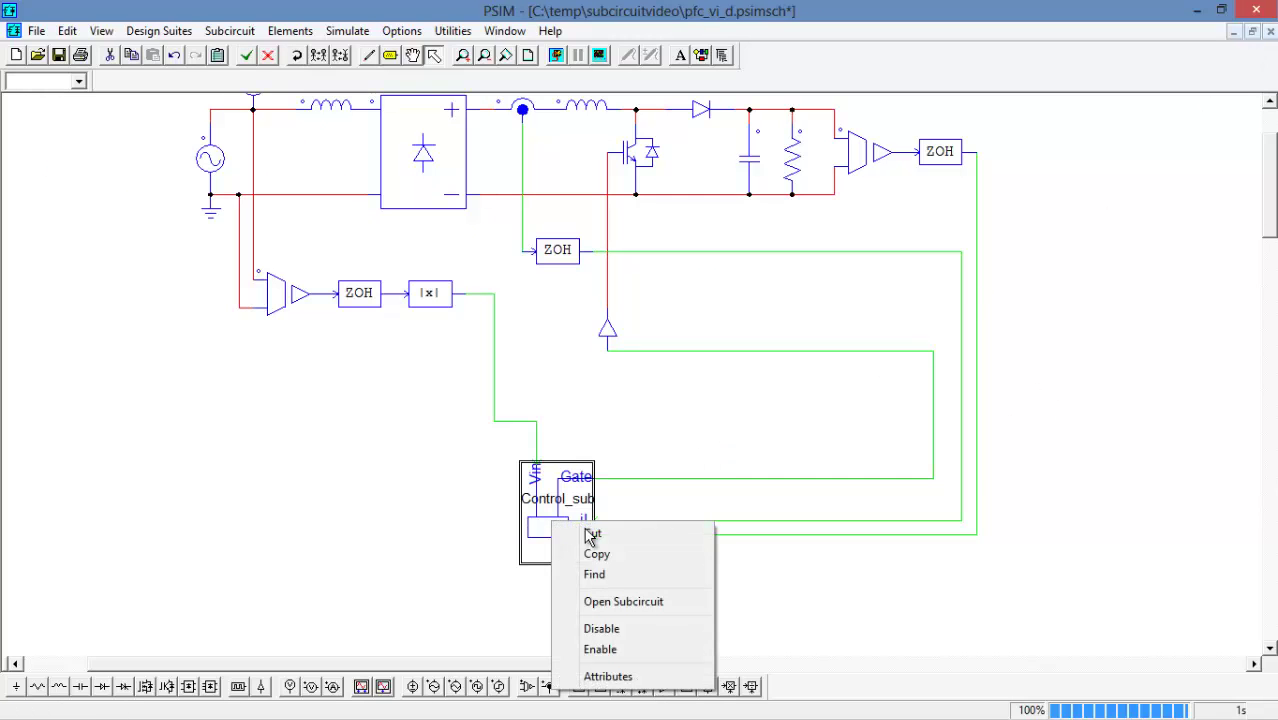
pyautogui.click(639, 676)
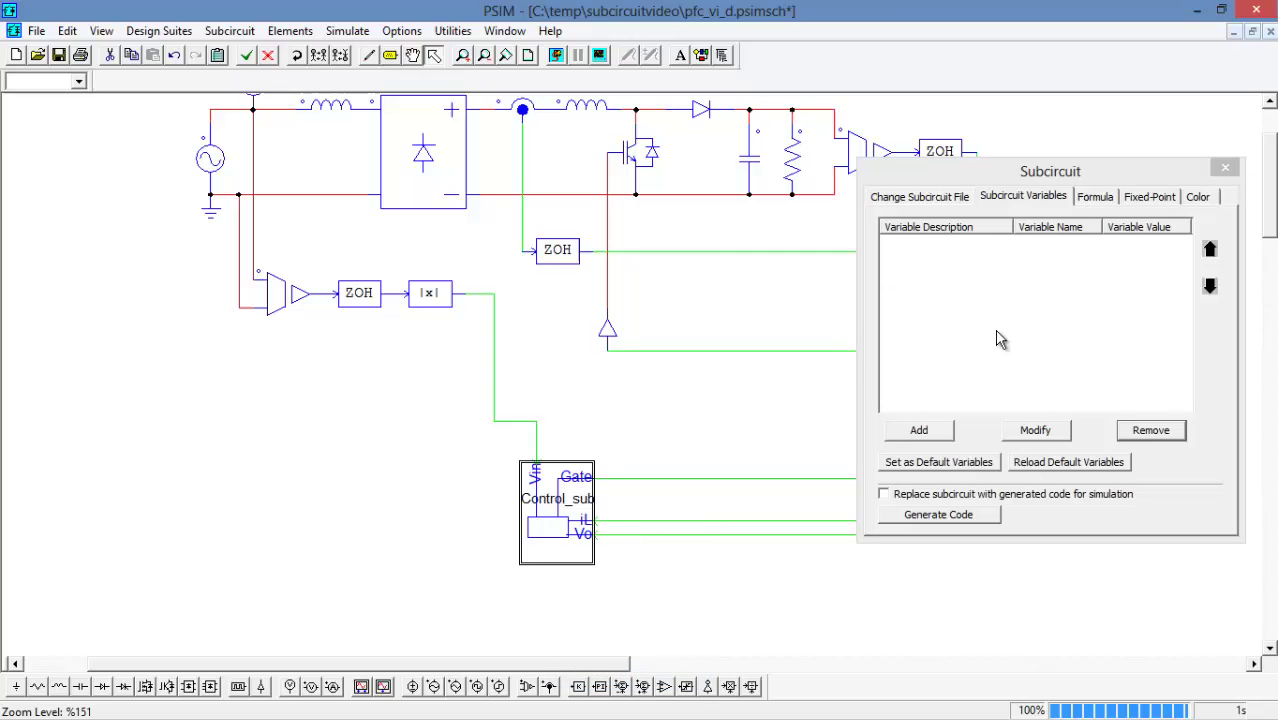